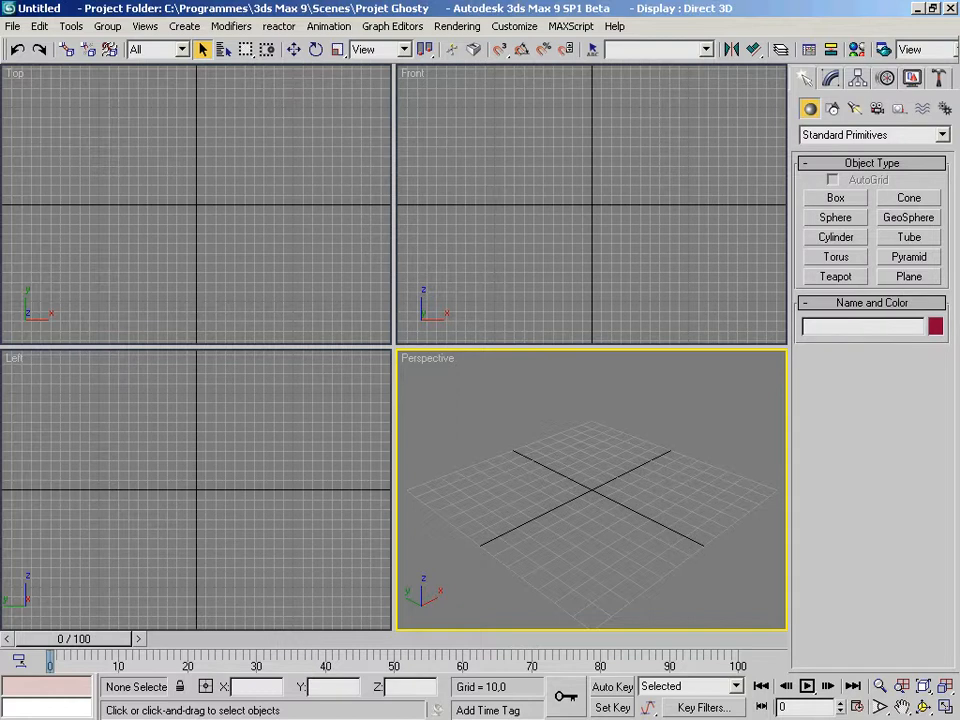
Open the scene Decor_Ghosty_cam.max from the Eclairage-materiaux-rendu folder inside Sources3dsMax\Scenes on the Elephorm drive
click(13, 26)
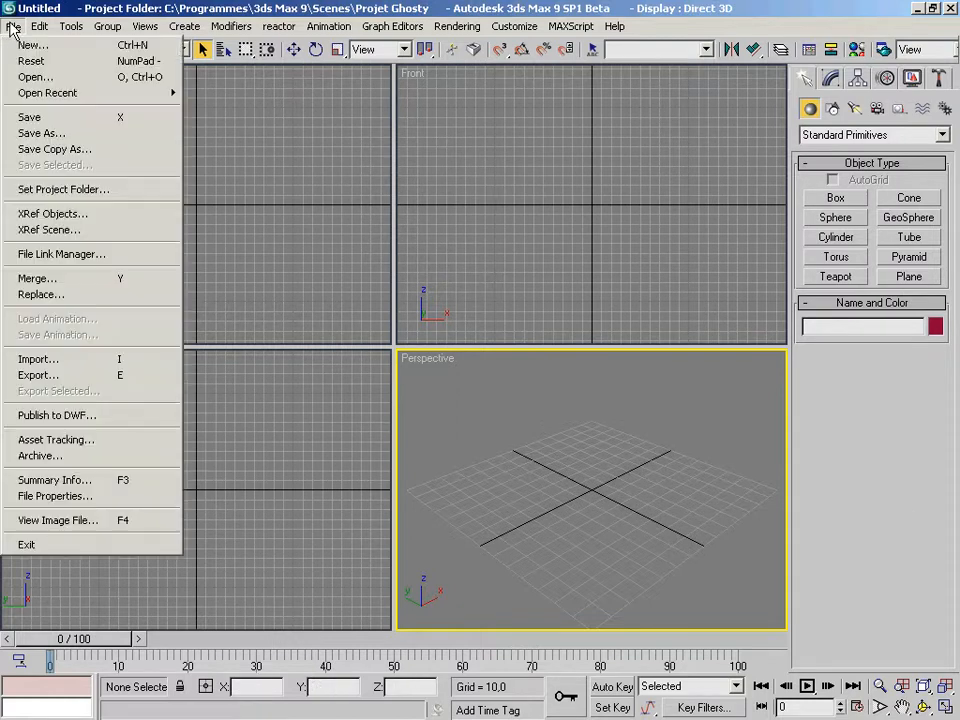
click(17, 76)
click(176, 104)
click(150, 212)
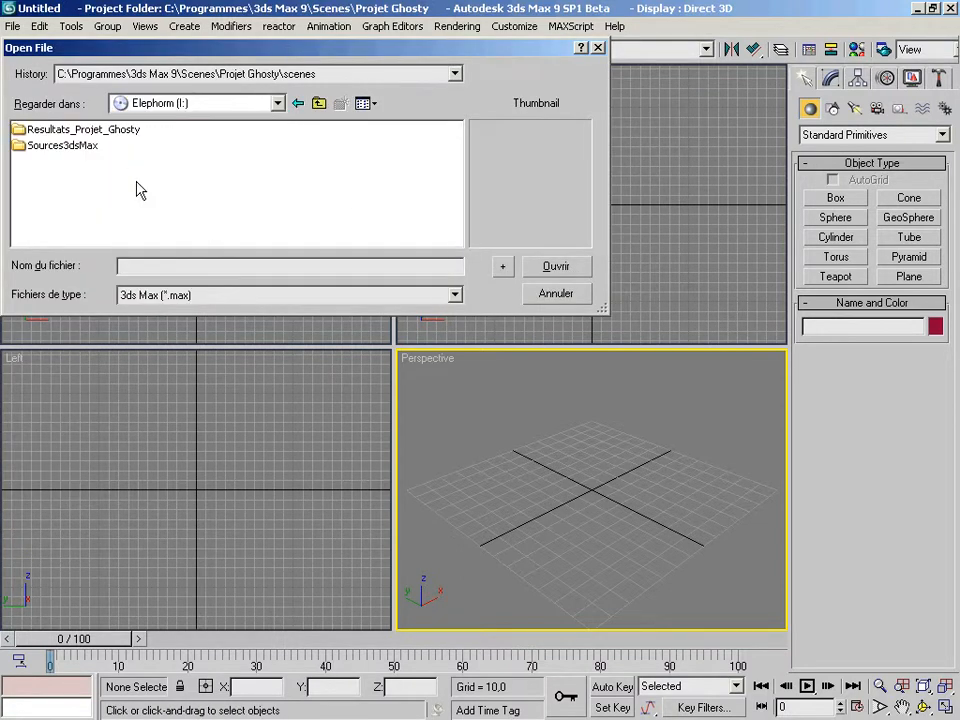
double_click(88, 149)
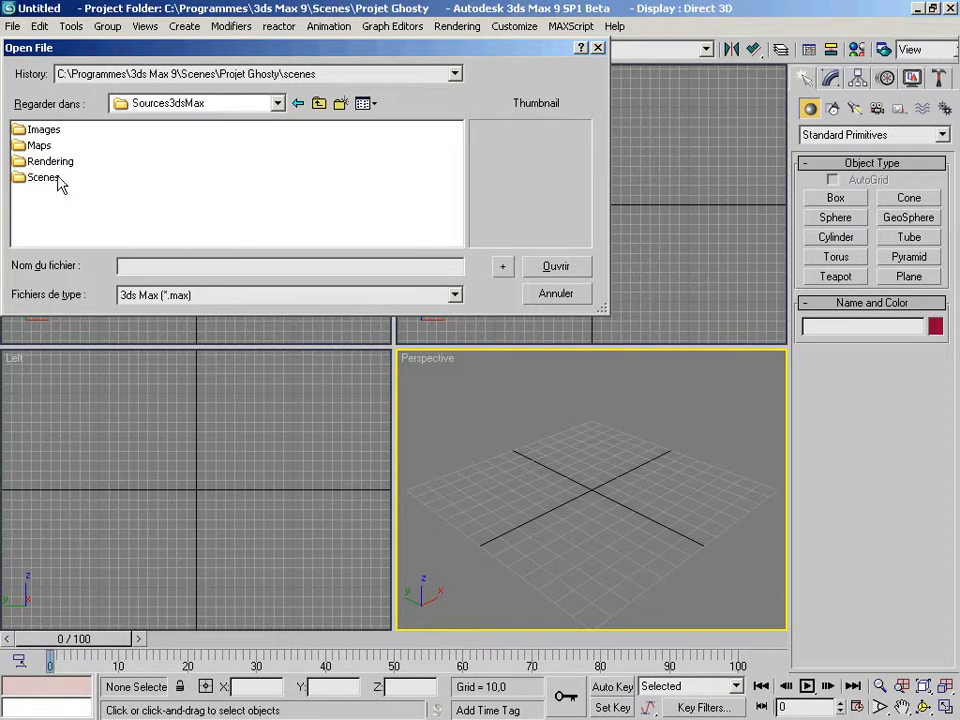
double_click(64, 177)
double_click(128, 132)
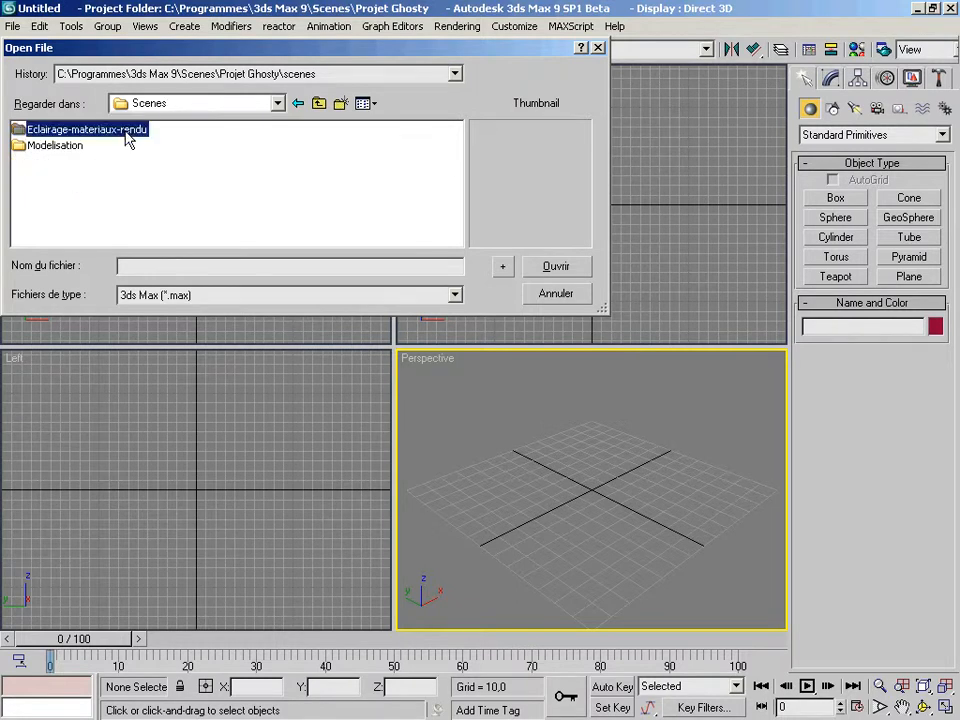
click(127, 130)
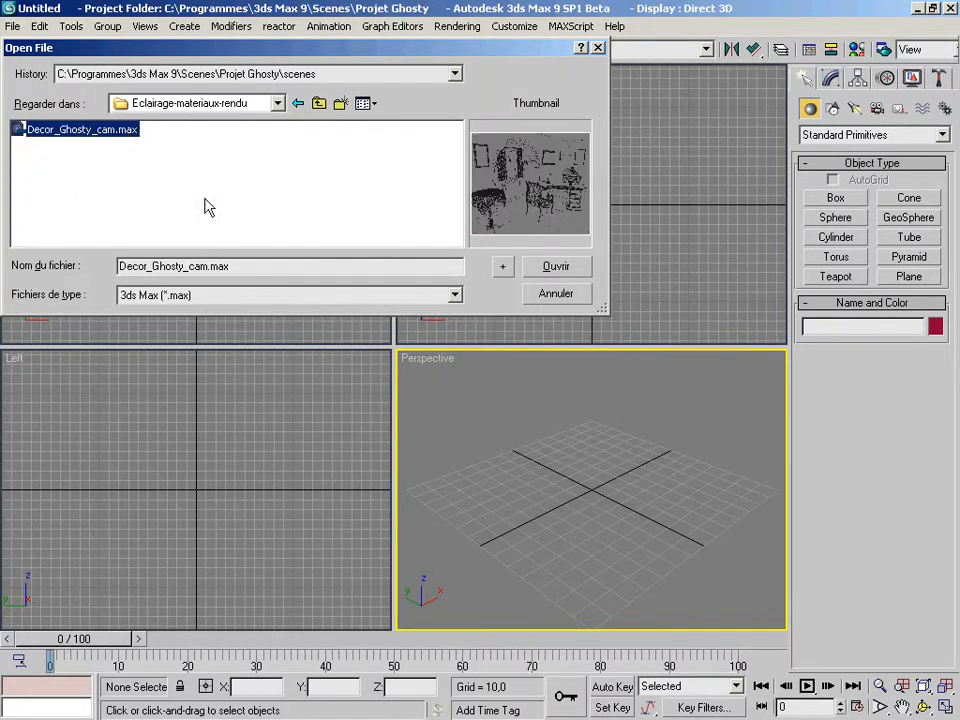
click(573, 267)
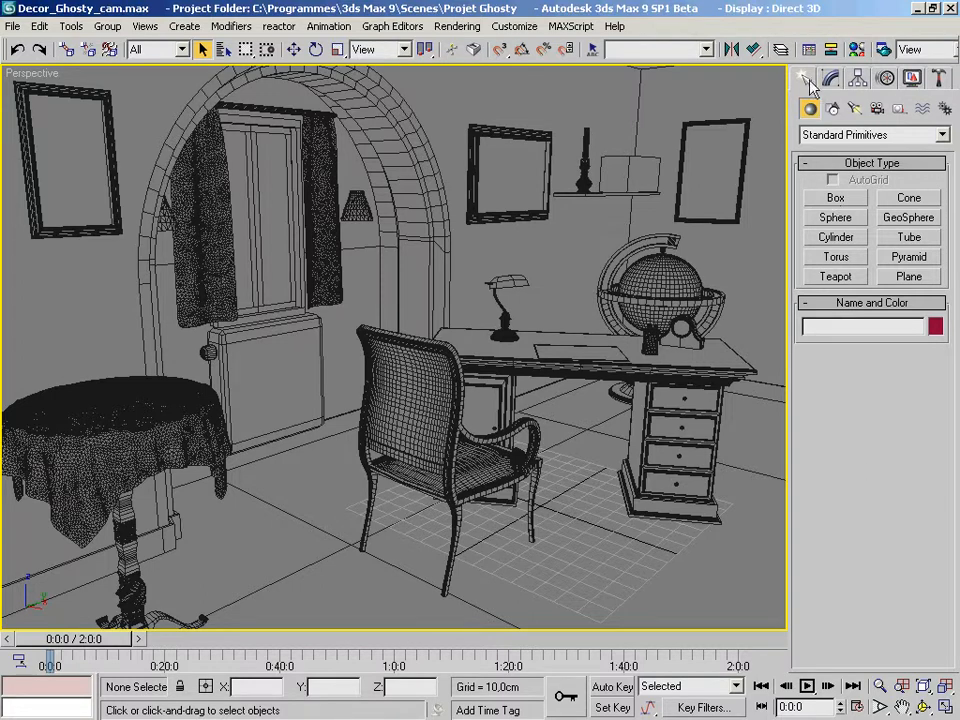
Create a standard Free camera on the floor grid between the chair and the desk's drawer unit
click(877, 110)
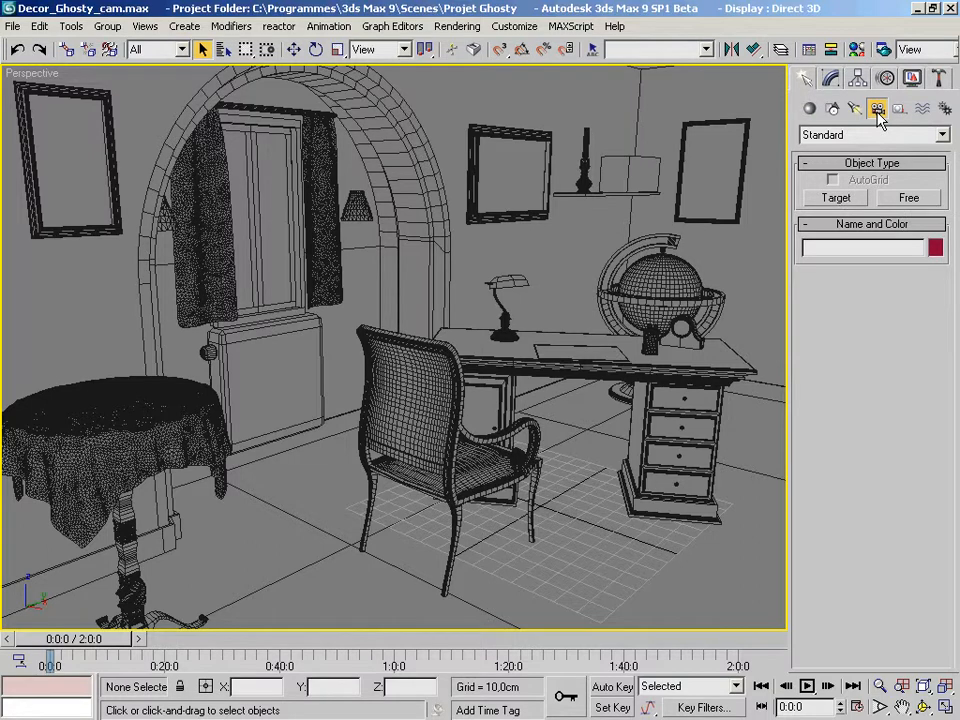
click(875, 133)
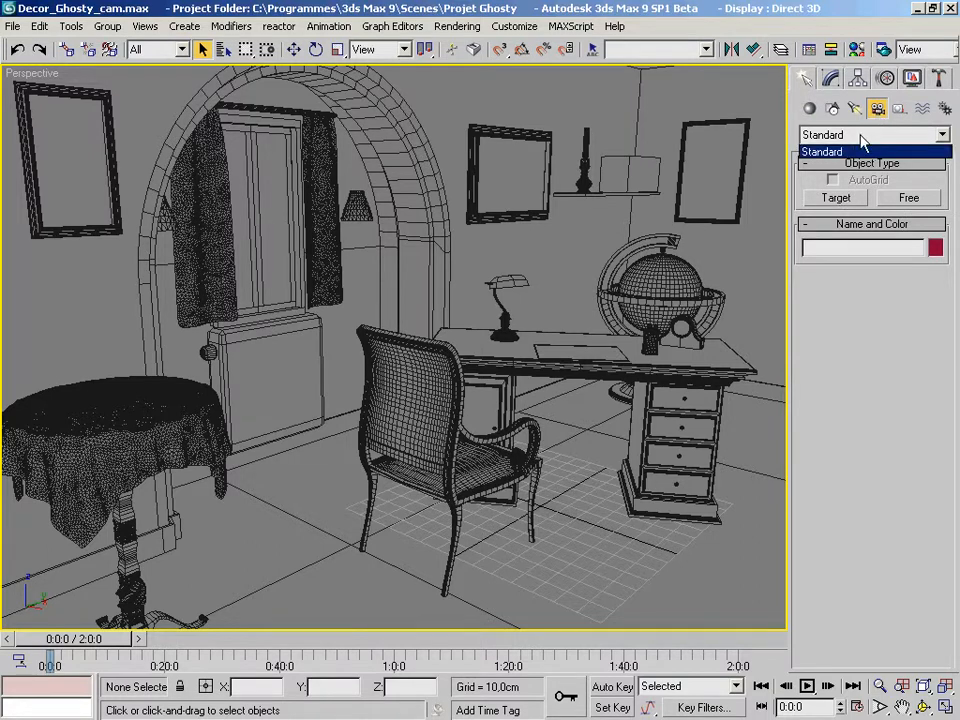
click(862, 142)
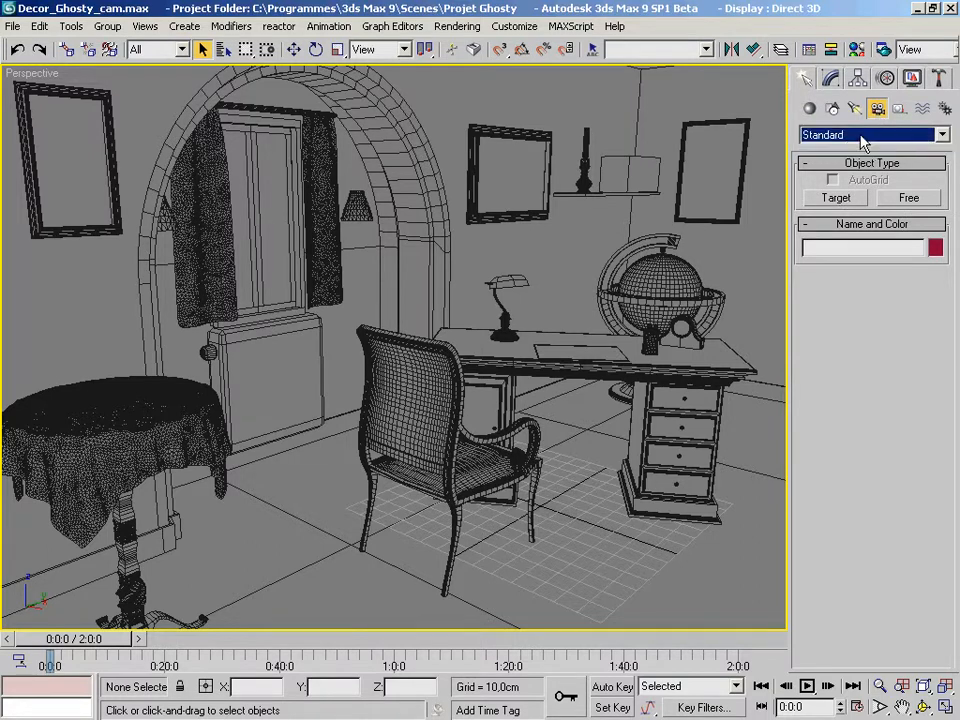
click(909, 199)
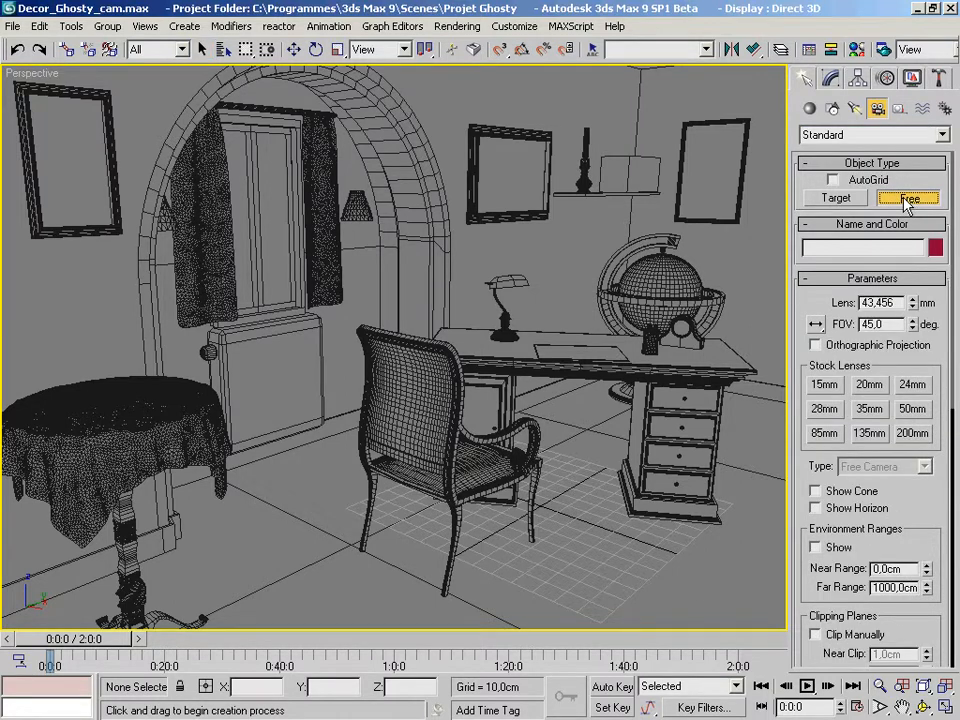
click(585, 512)
right_click(638, 527)
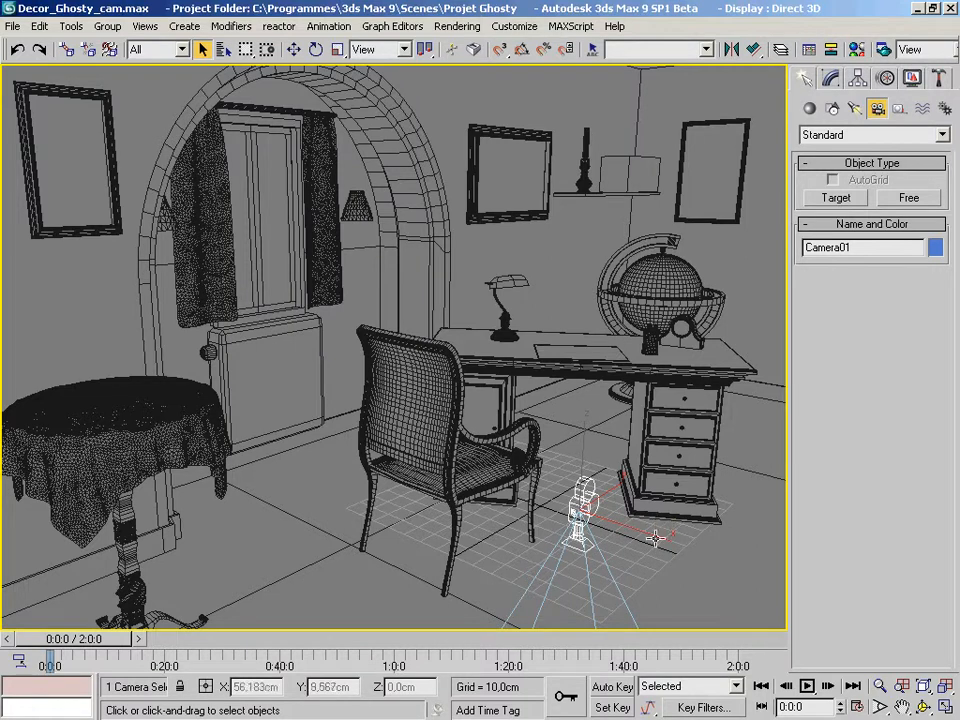
Move the new camera to X 166,838 cm, Y -286,687 cm and Z 166,856 cm
click(830, 78)
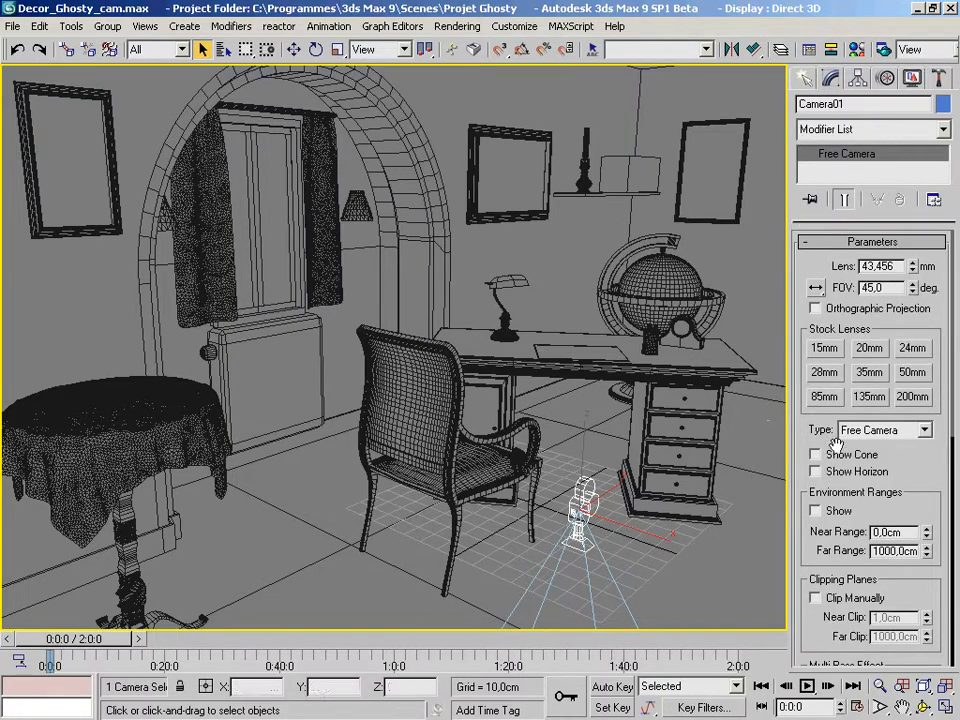
click(295, 50)
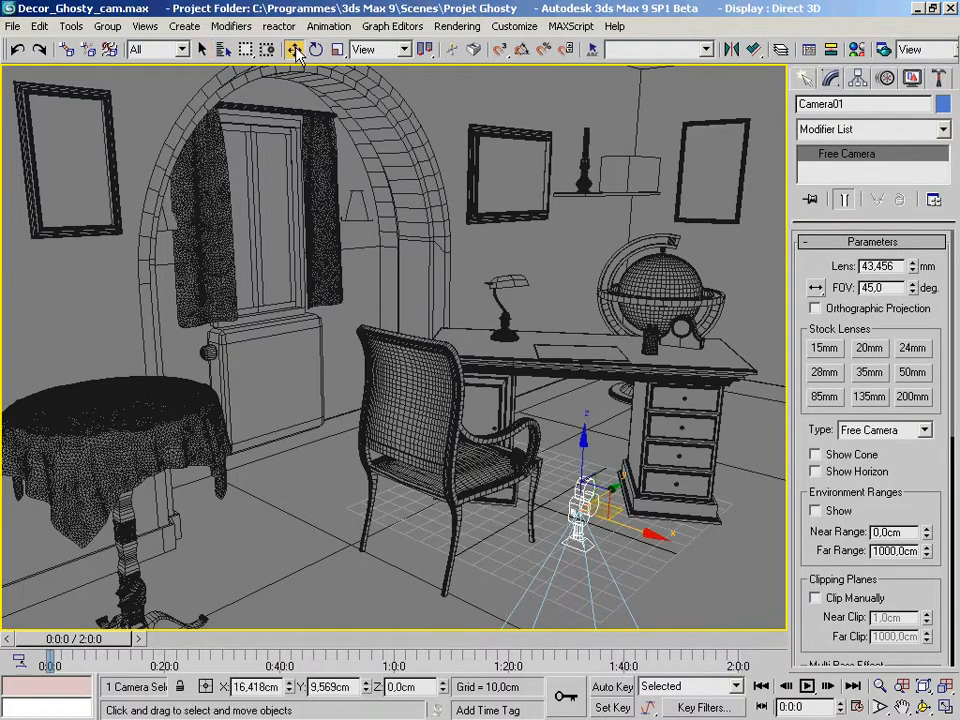
double_click(279, 687)
text(166,838)
key(Return)
key(Tab)
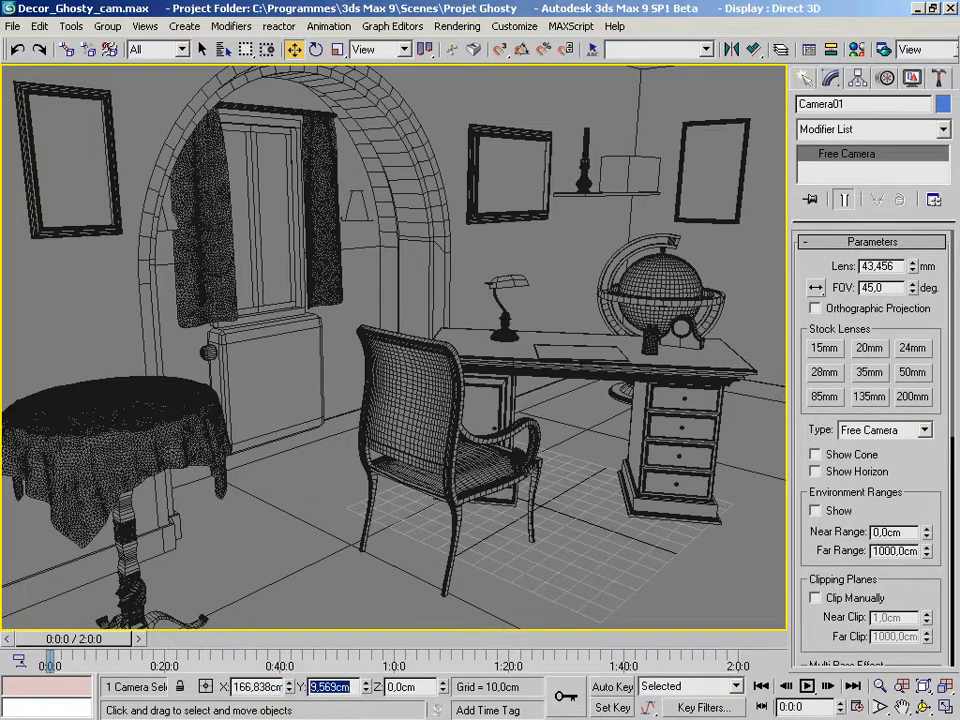
text(-286,687)
key(Return)
key(Tab)
text(166,)
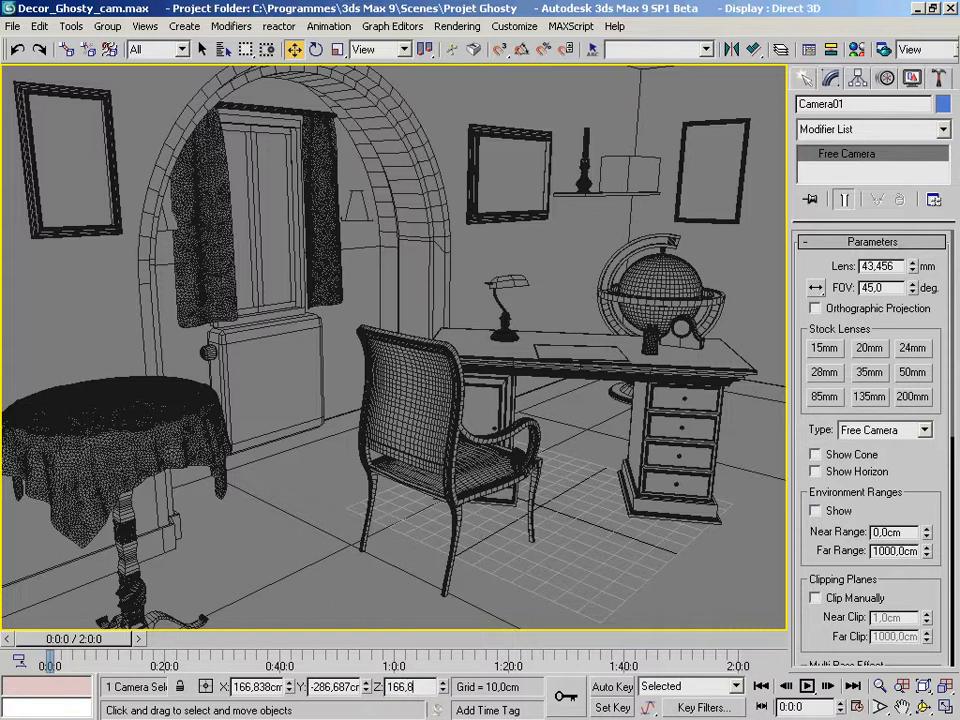
text(856)
key(Return)
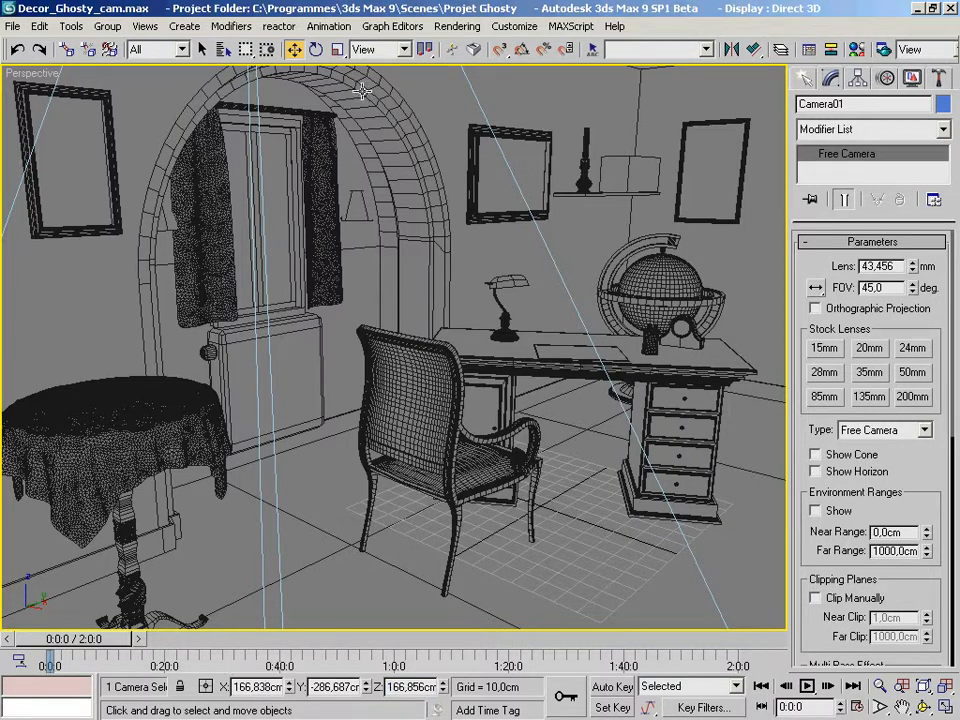
Rotate the camera to 77,128 degrees on X and 43,588 degrees on Z
click(318, 50)
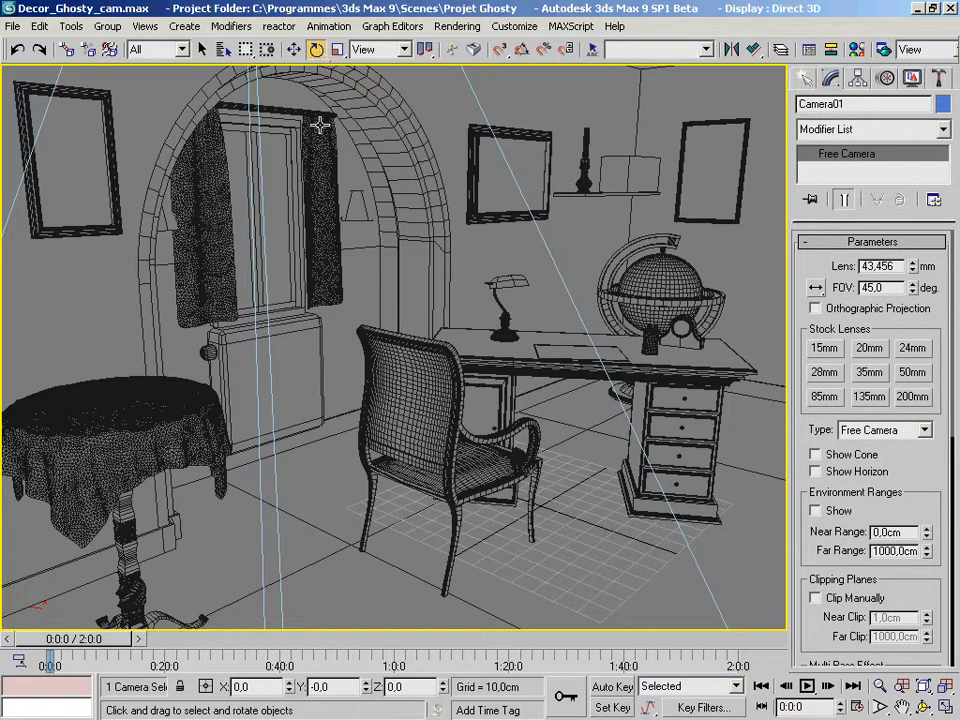
double_click(240, 687)
text(77,128)
key(Return)
key(Tab)
key(Tab)
text(43,588)
key(Return)
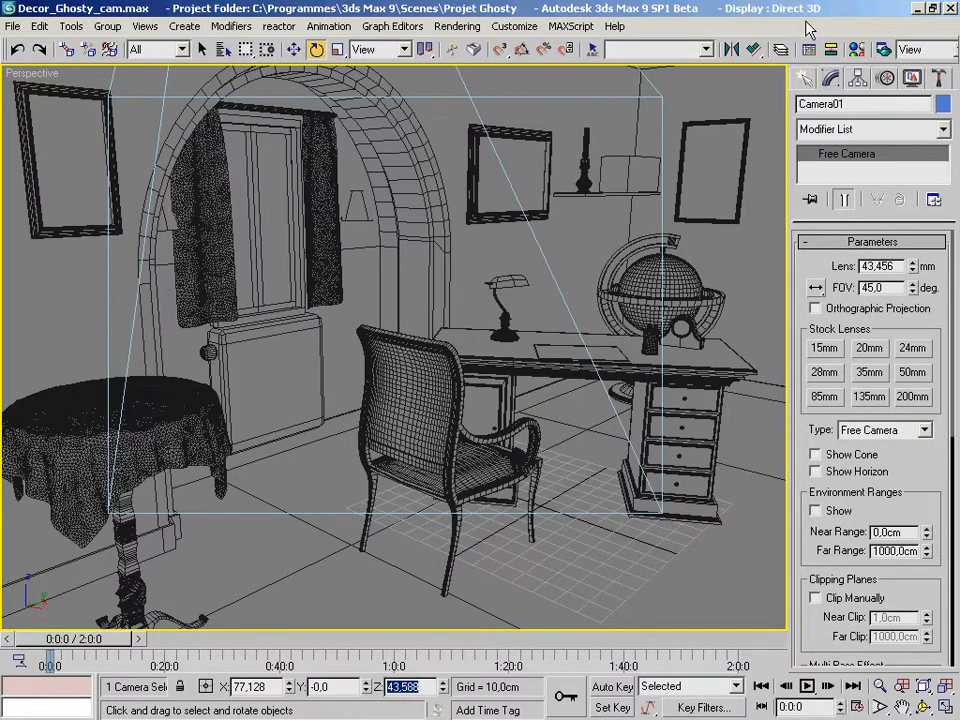
Switch the perspective viewport to the Camera01 view and hold the scene's current state
right_click(44, 74)
mouse_move(69, 85)
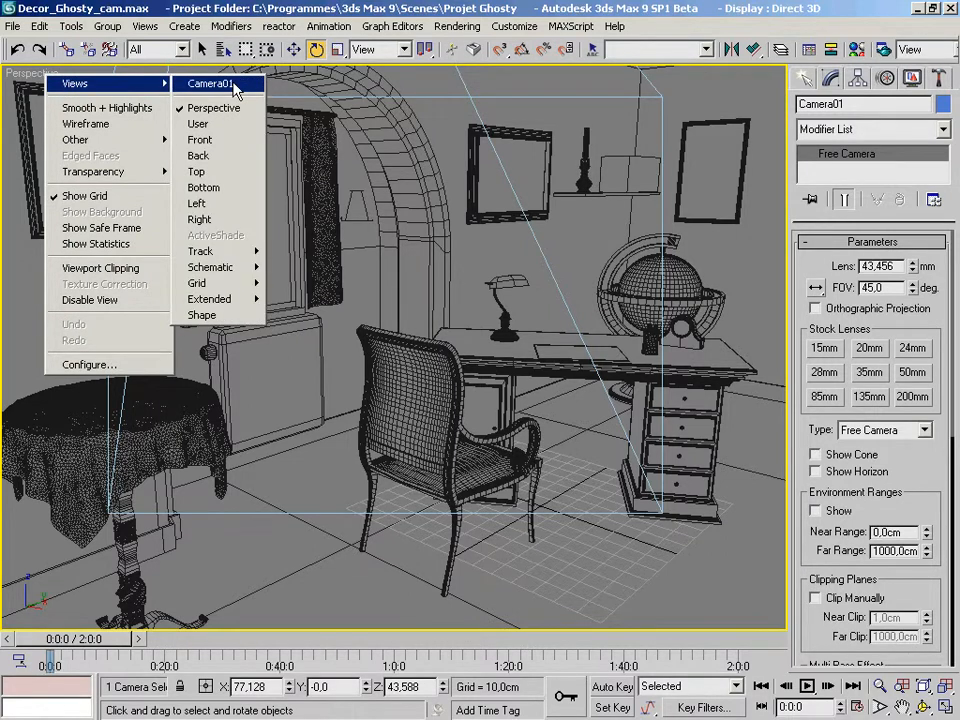
click(235, 87)
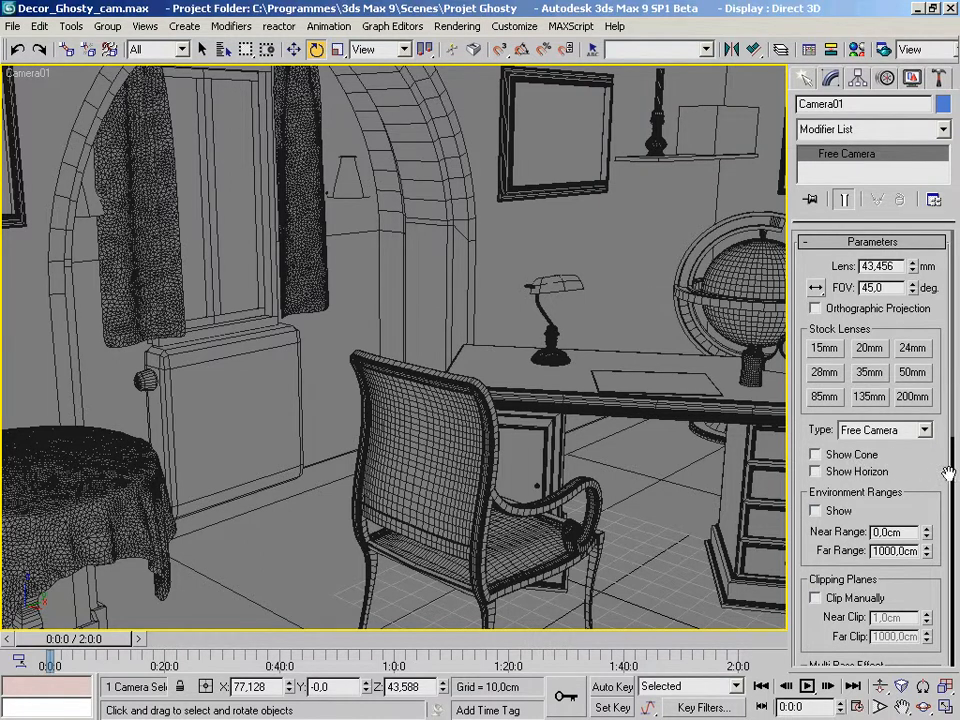
key(ctrl+alt+h)
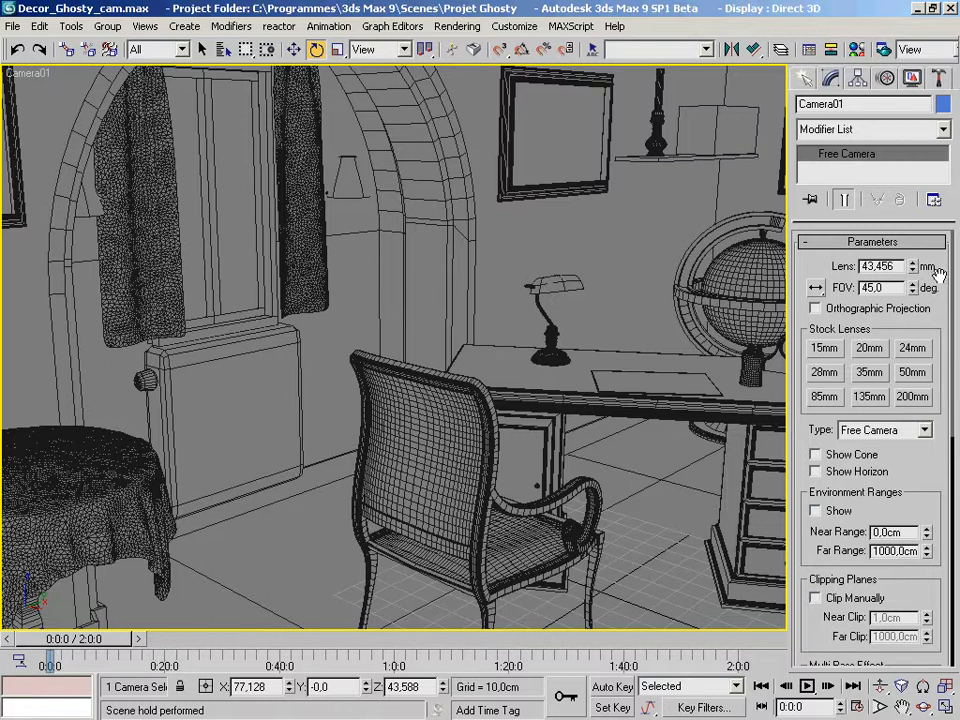
Set the camera's lens to 32,58 mm
drag(898, 265, 848, 263)
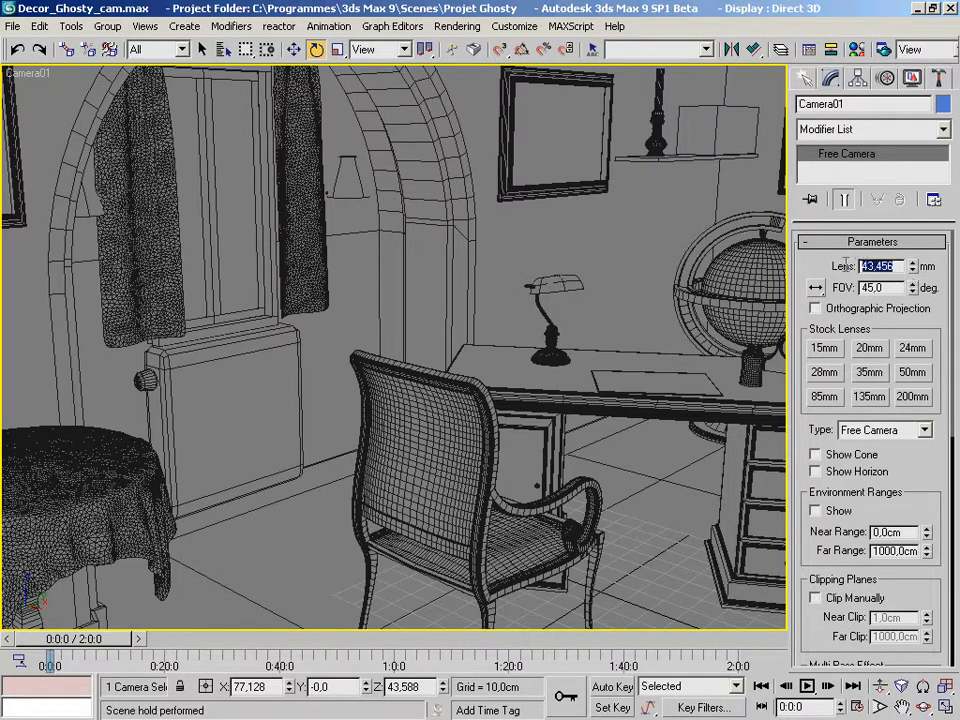
text(32,58)
key(Return)
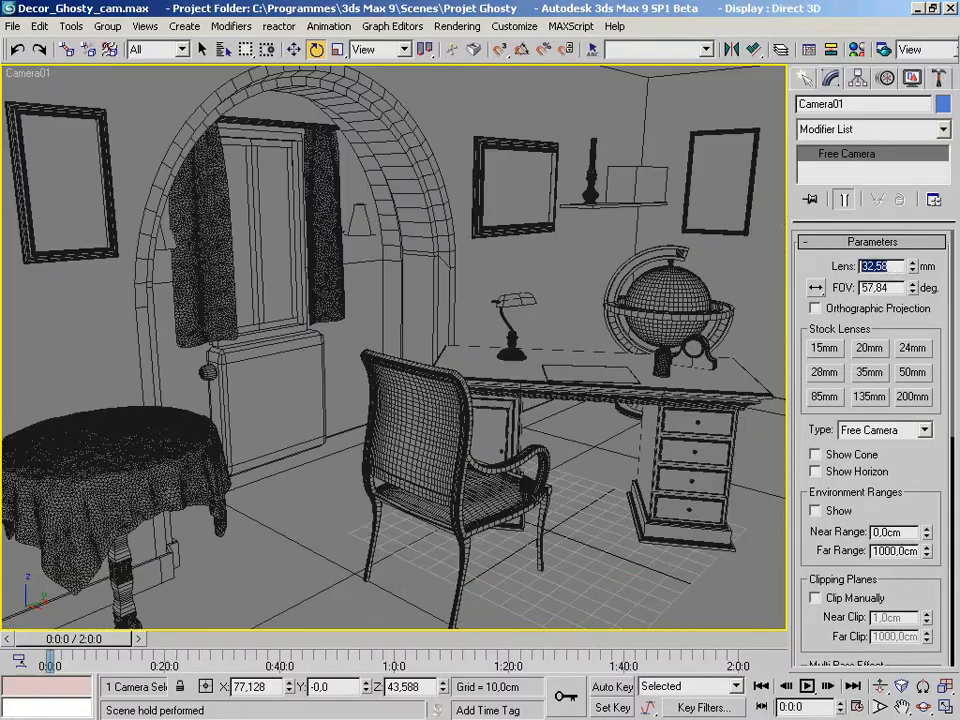
mouse_move(912, 267)
mouse_down()
mouse_move(906, 236)
mouse_move(906, 266)
mouse_up()
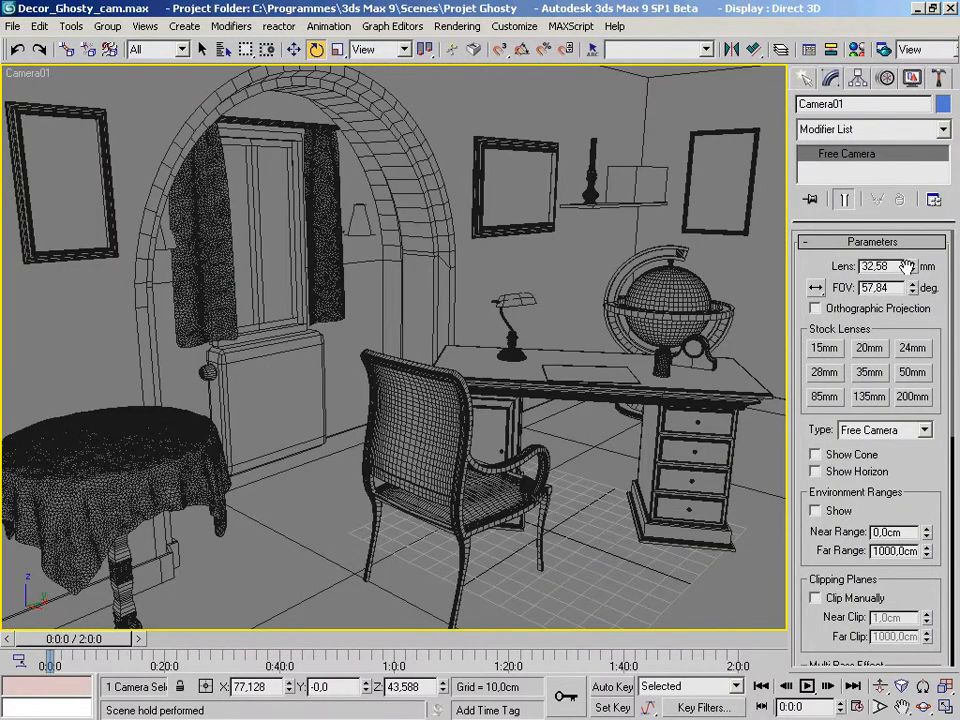
Try the 35, 28, 50, 24 and 20 mm stock lenses on the camera and restore its lens to 32,58 mm
click(870, 372)
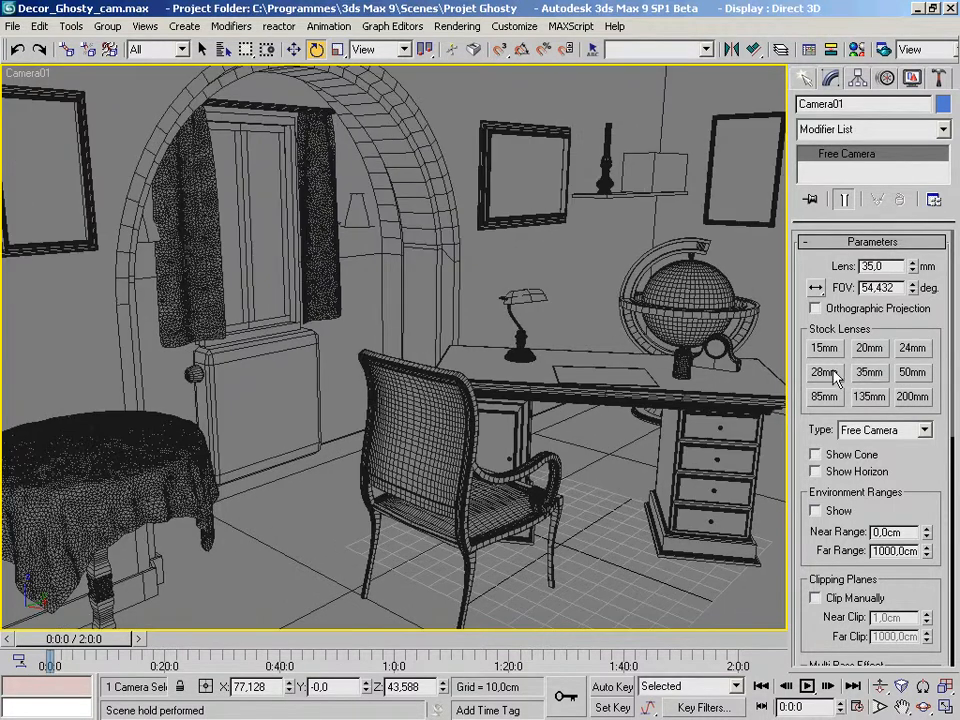
click(824, 372)
click(912, 372)
click(914, 348)
click(869, 348)
click(869, 372)
double_click(888, 266)
text(32,58)
key(Return)
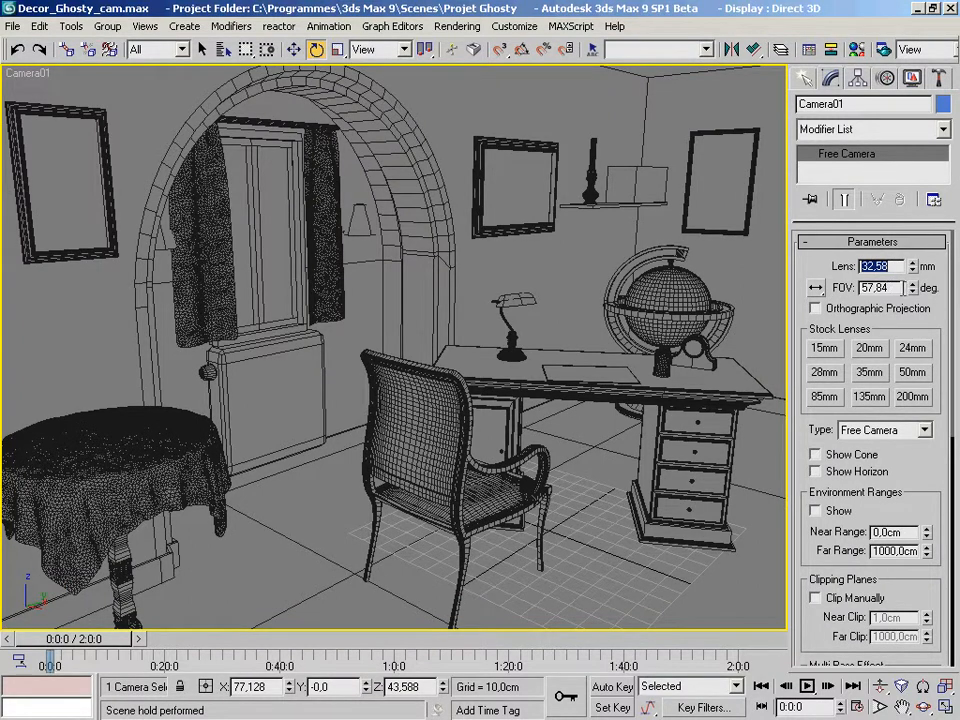
Examine the camera's field-of-view setting and its horizontal, vertical and diagonal direction options
mouse_move(912, 287)
mouse_down()
mouse_move(913, 252)
mouse_move(917, 320)
mouse_move(914, 290)
mouse_up()
click(816, 289)
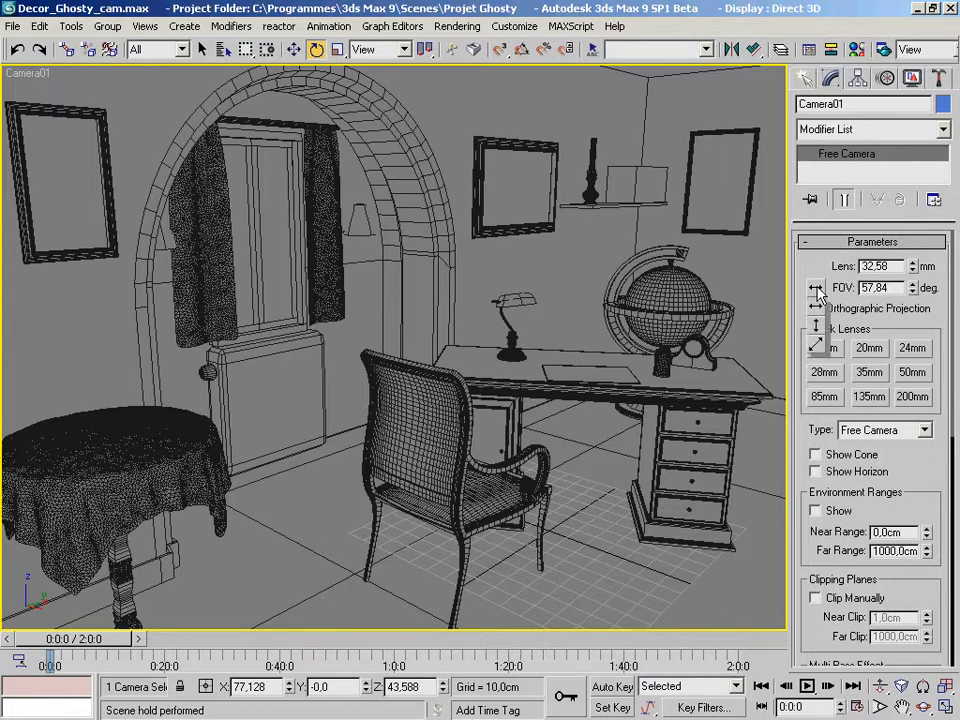
drag(818, 292, 826, 347)
drag(822, 347, 820, 311)
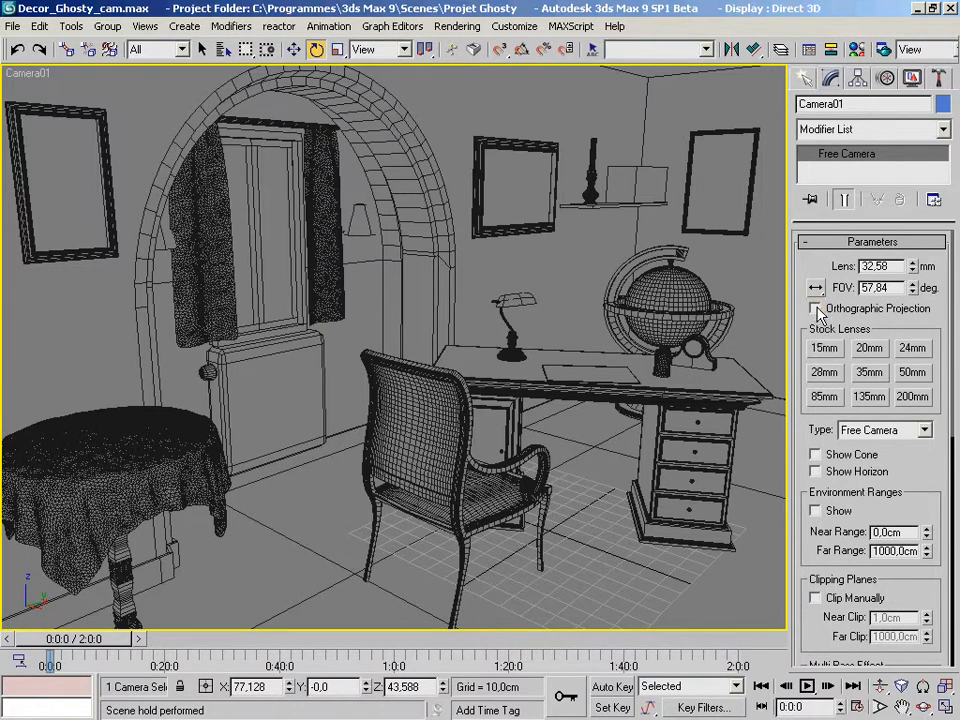
Preview orthographic projection in the camera view twice, turning it back off each time
click(929, 316)
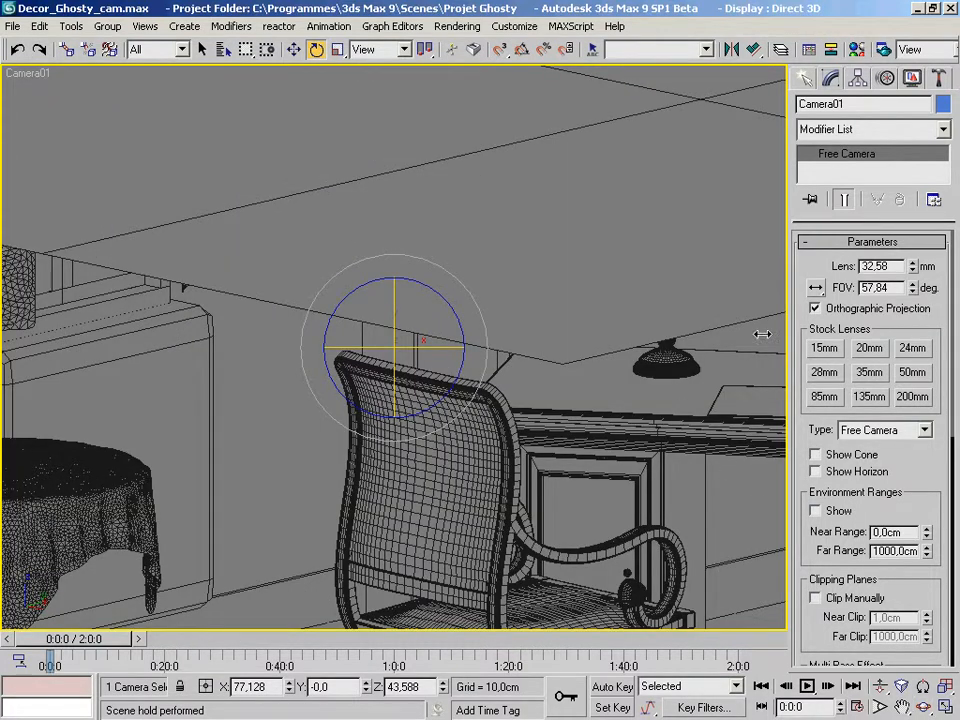
click(877, 315)
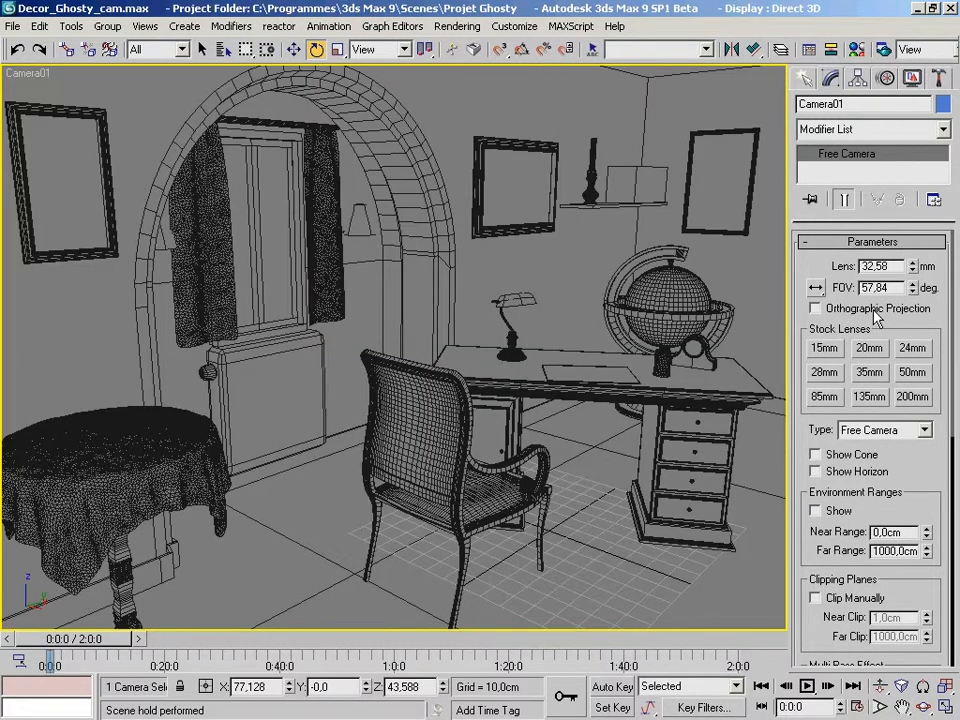
click(877, 315)
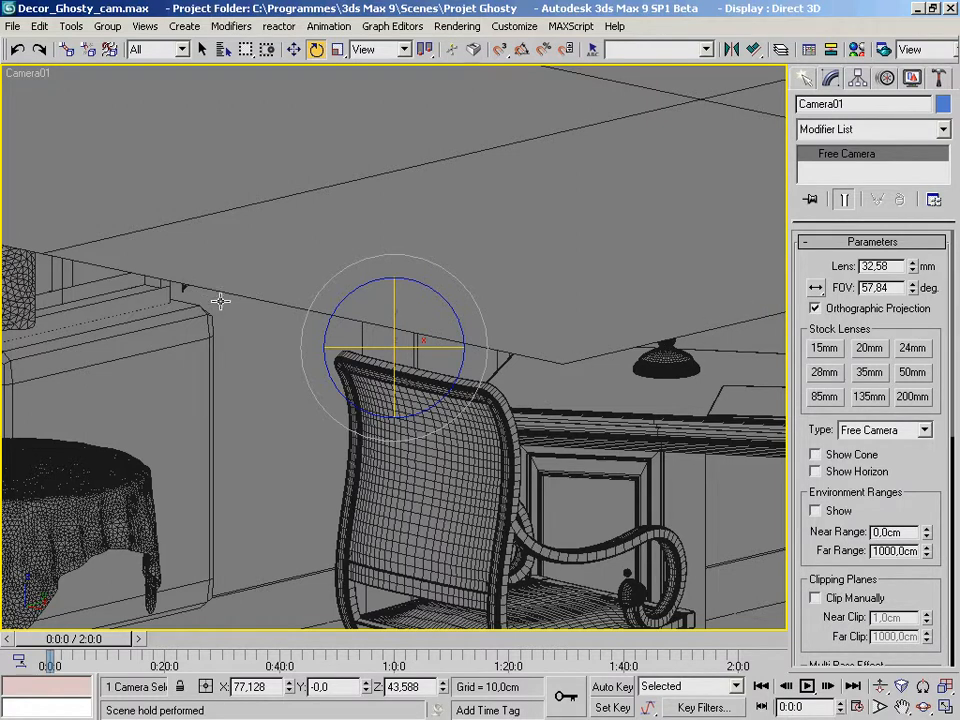
click(880, 312)
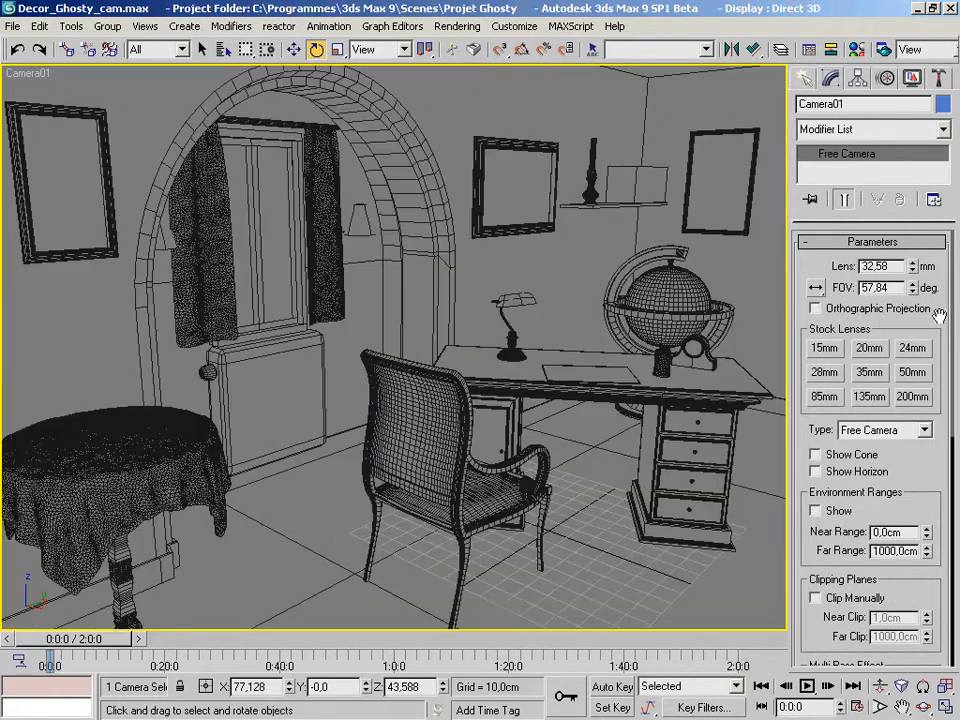
Check the available camera types for the camera and keep Free Camera
click(925, 430)
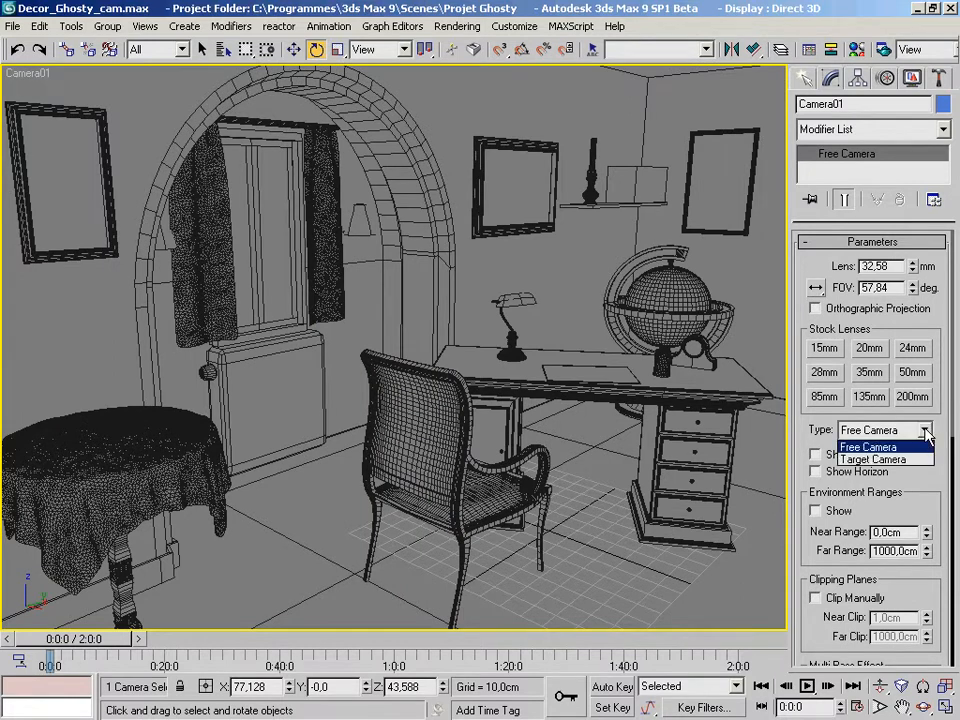
click(909, 446)
click(912, 432)
click(898, 447)
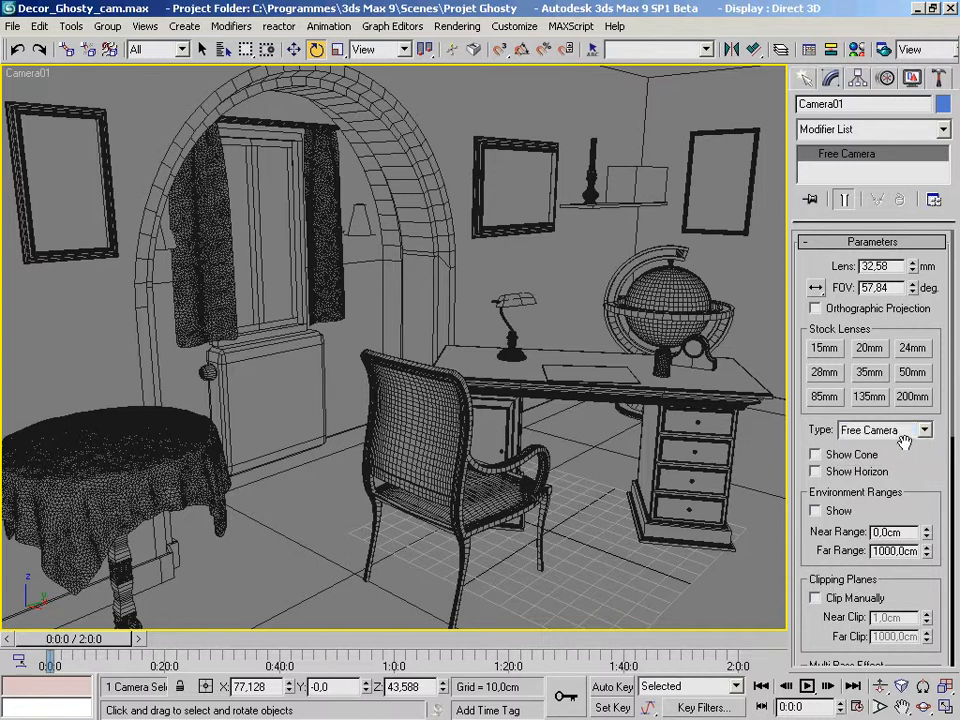
Restore the four-viewport layout from the maximized camera view
click(945, 707)
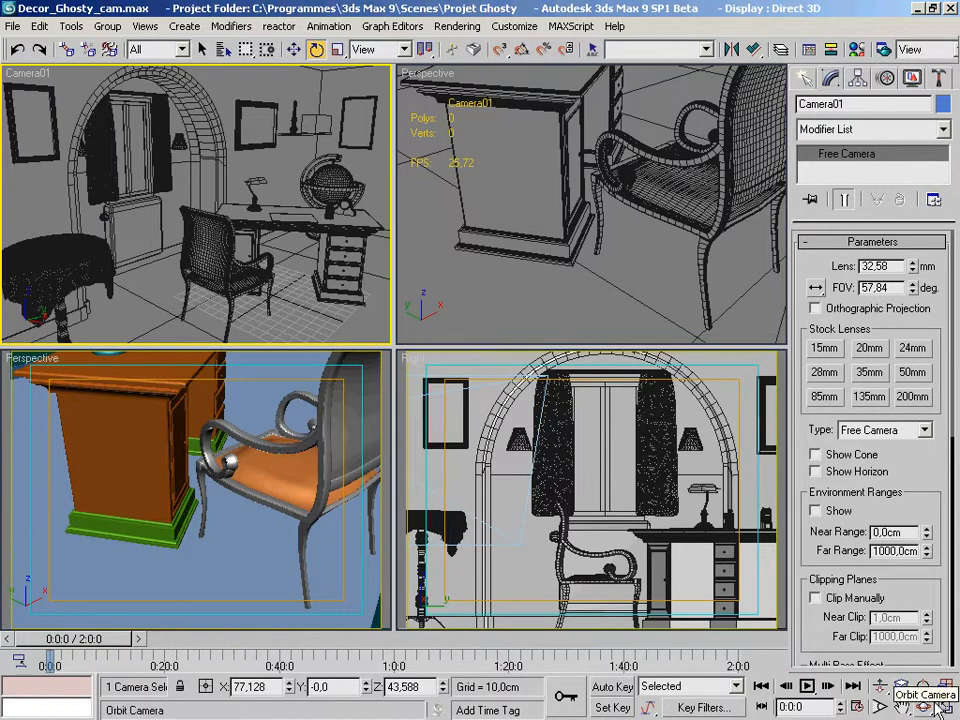
Display the Right viewport in wireframe and frame the whole room together with the camera
right_click(422, 362)
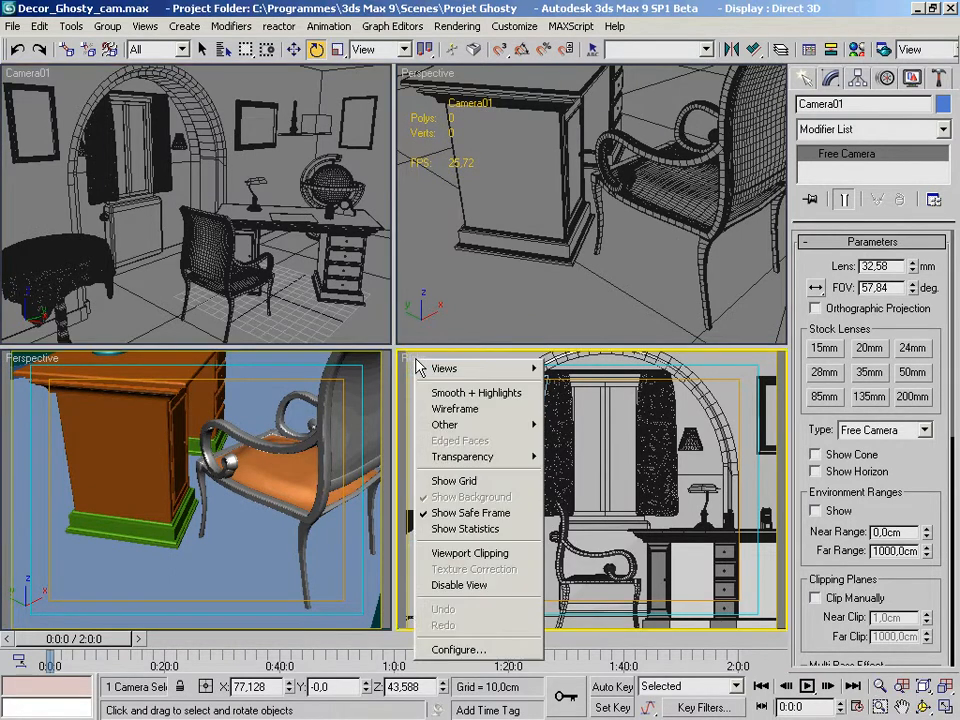
click(456, 412)
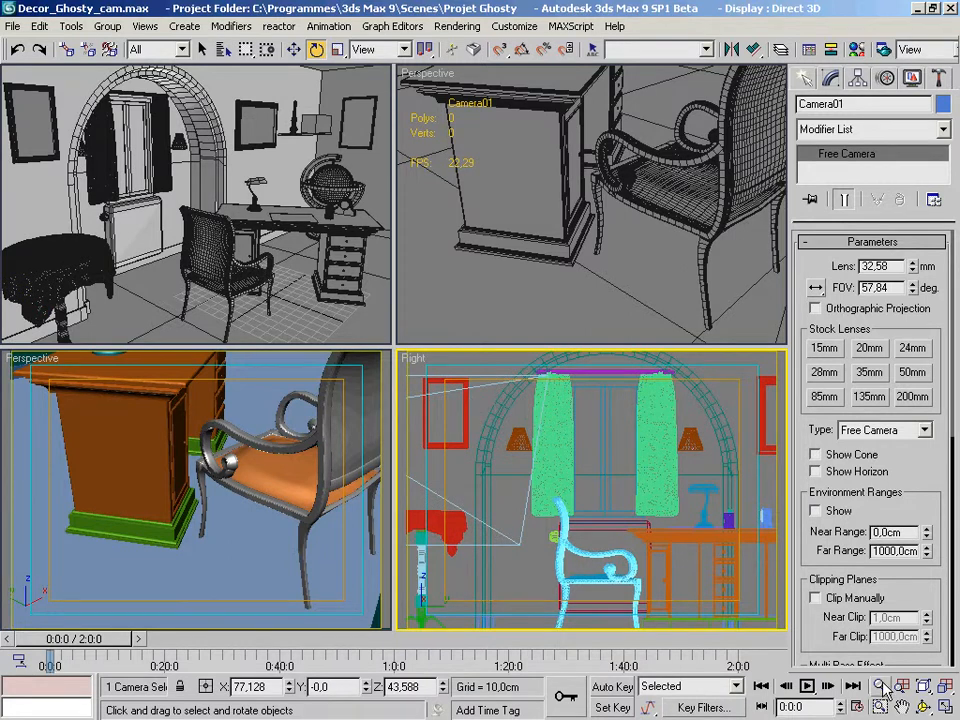
key(alt+z)
drag(653, 482, 634, 560)
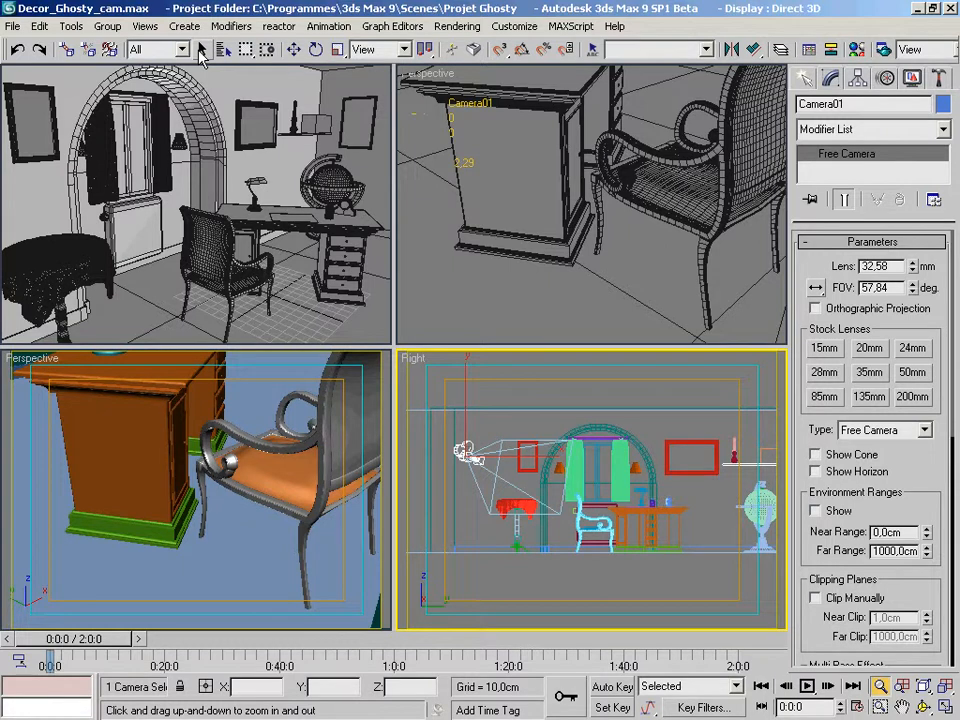
Change Camera01's type to Target Camera and select its target in the Right viewport
click(202, 50)
click(880, 432)
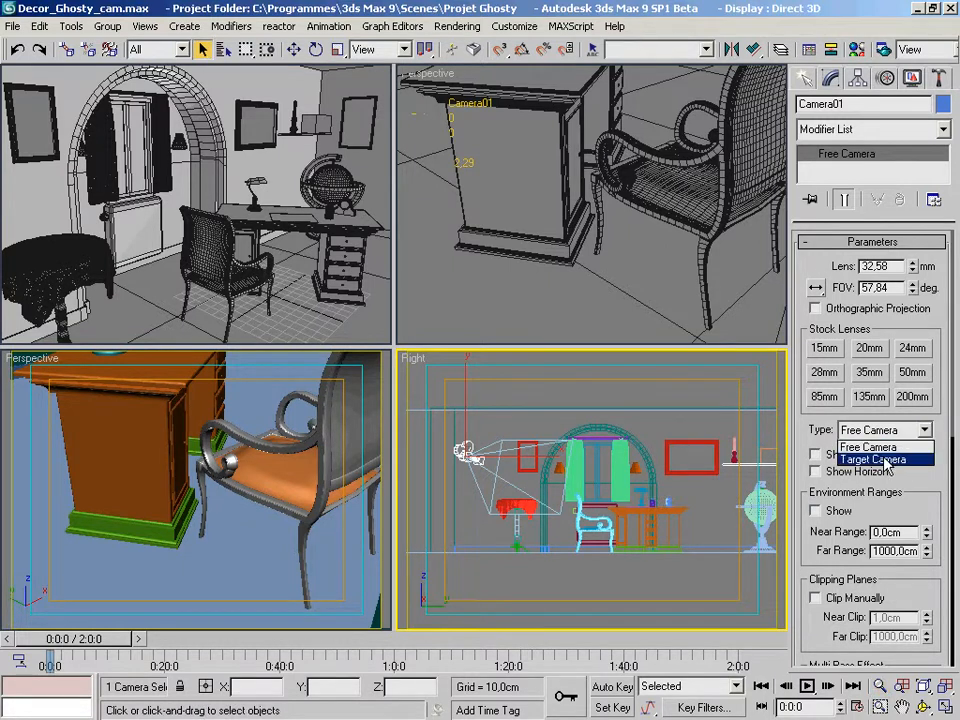
click(885, 460)
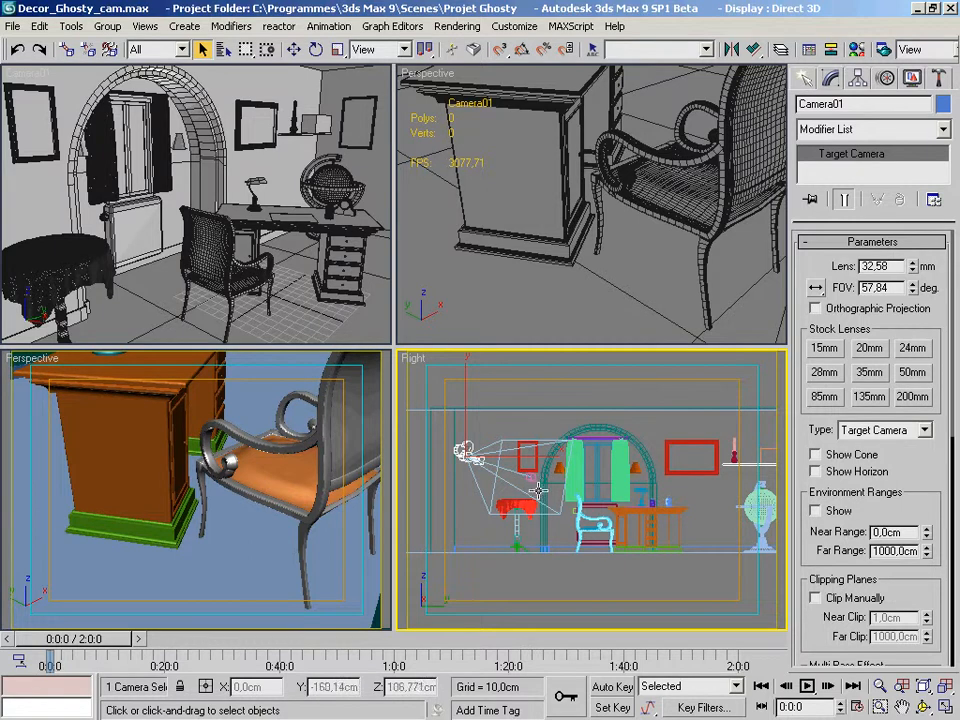
scroll(535, 489, up, 5)
middle_drag(511, 493, 611, 514)
click(605, 507)
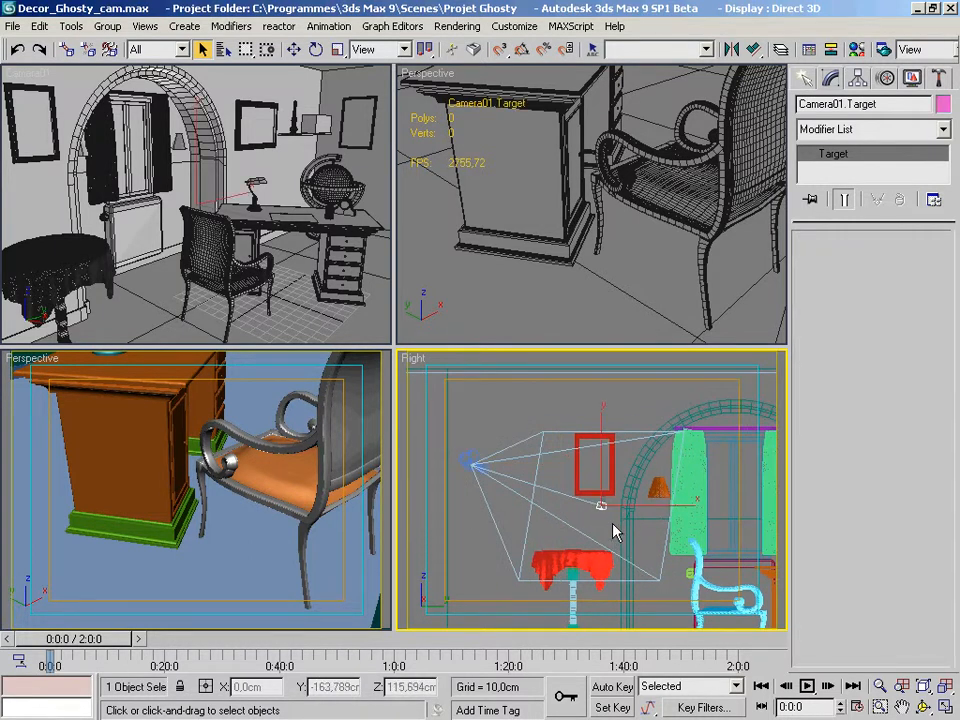
Try moving the camera's target freely in the Right viewport
right_click(555, 514)
click(570, 536)
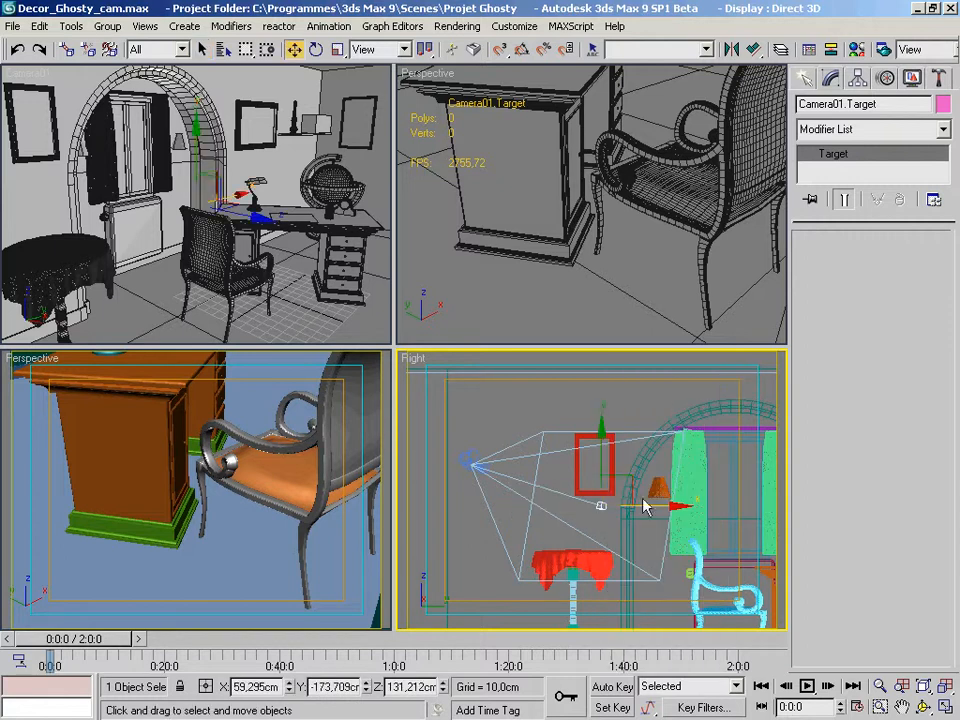
mouse_move(622, 462)
mouse_down()
mouse_move(604, 378)
mouse_move(645, 401)
mouse_move(658, 450)
mouse_move(619, 467)
mouse_move(591, 450)
mouse_move(622, 462)
mouse_up()
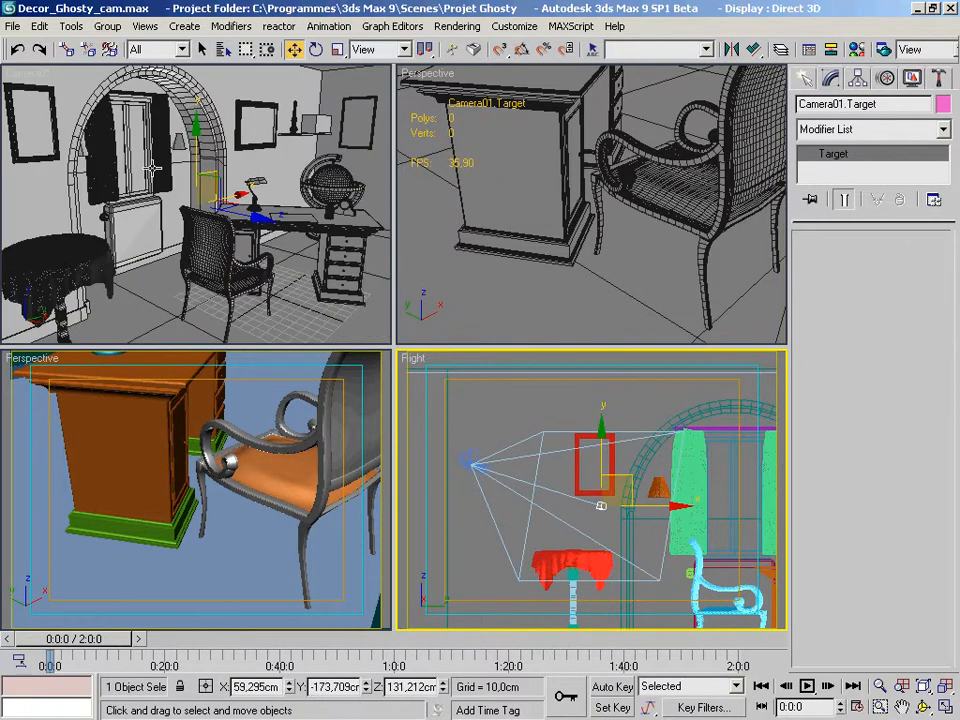
drag(632, 482, 595, 463)
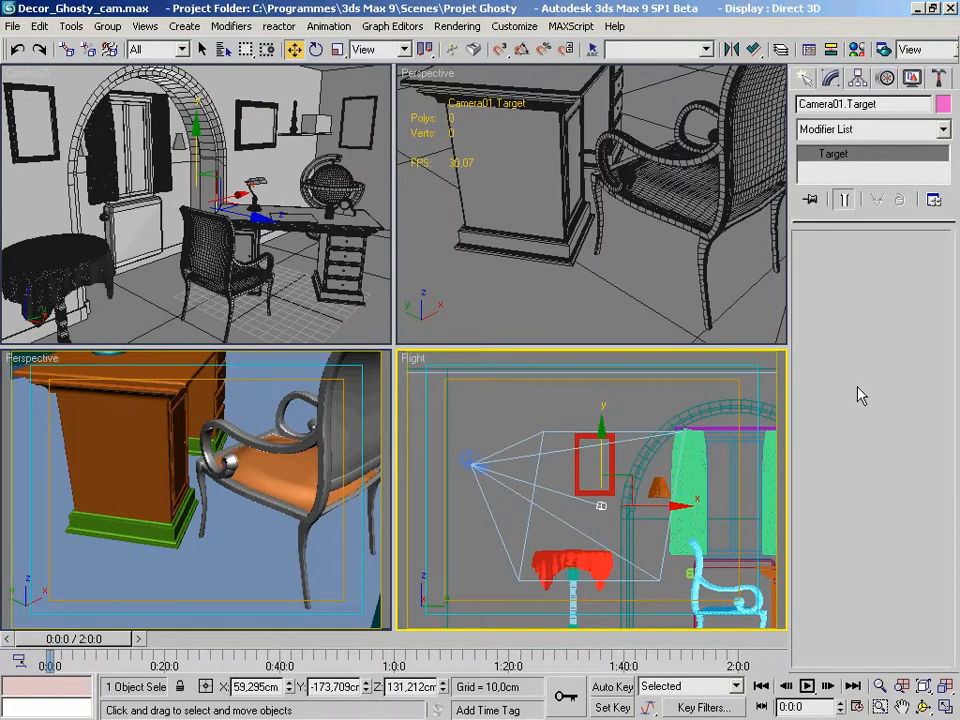
Reselect Camera01 and set its type back to Free Camera
click(470, 453)
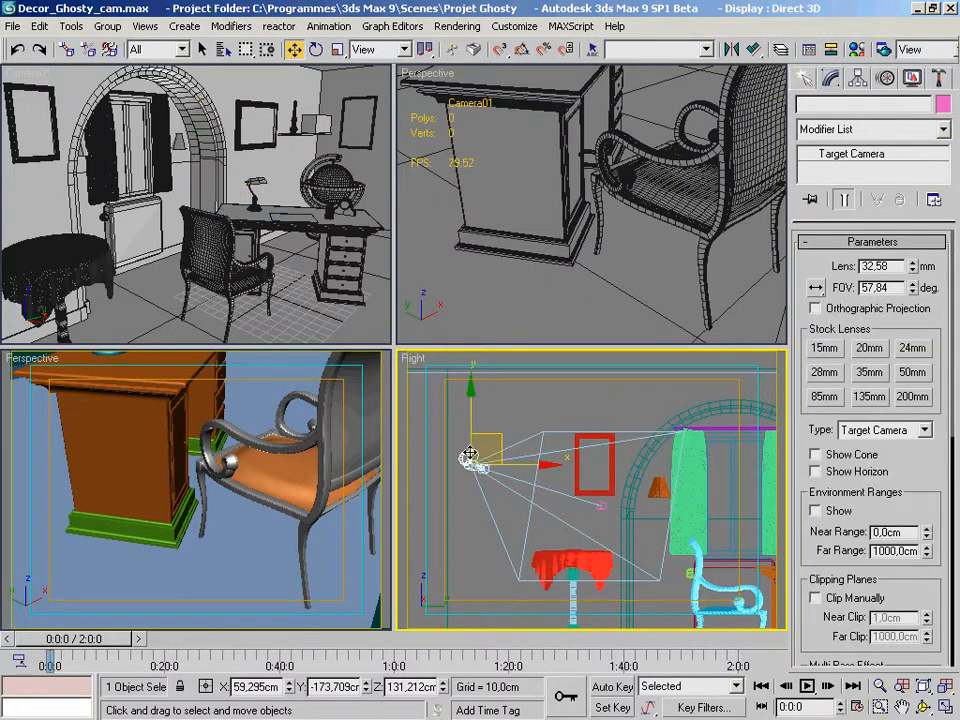
click(874, 430)
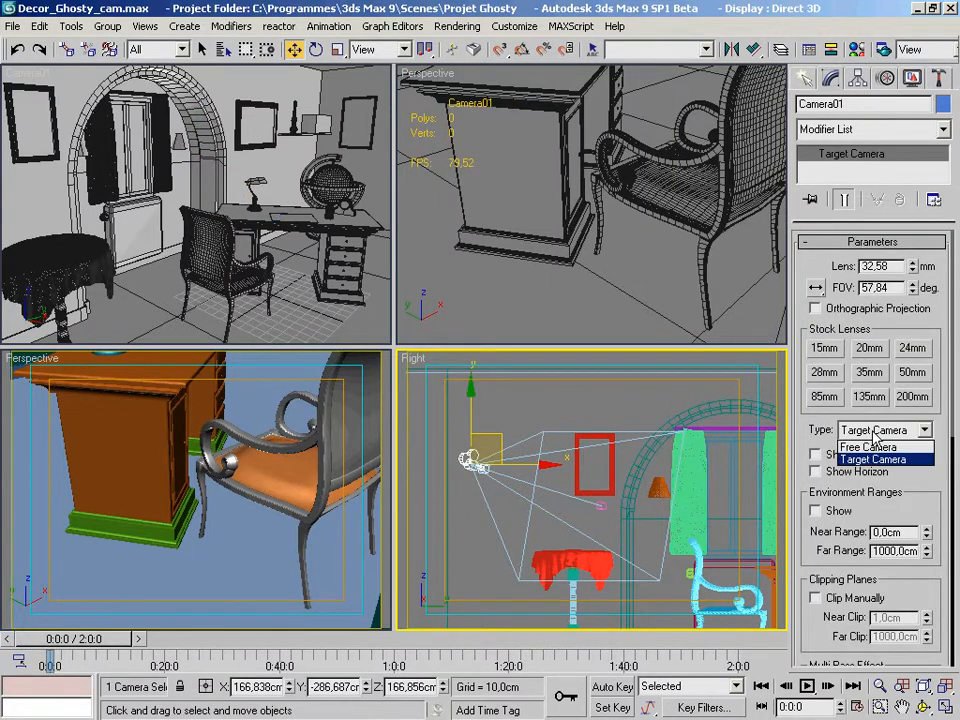
click(868, 447)
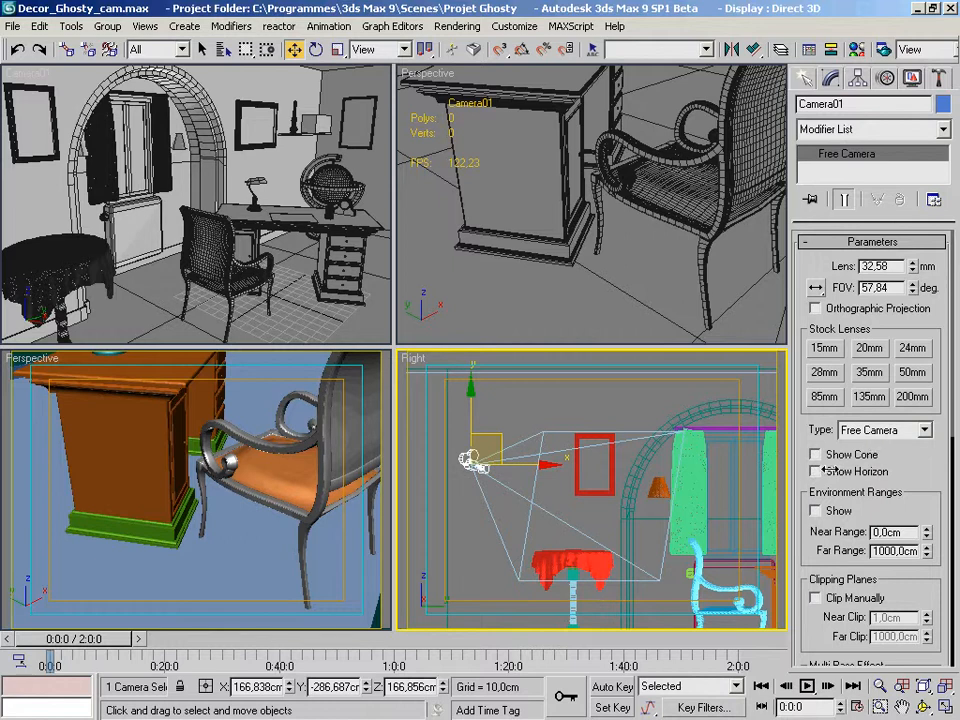
Try rotating the free camera in the Right viewport and return to the Move tool
right_click(510, 476)
click(530, 518)
drag(489, 478, 500, 426)
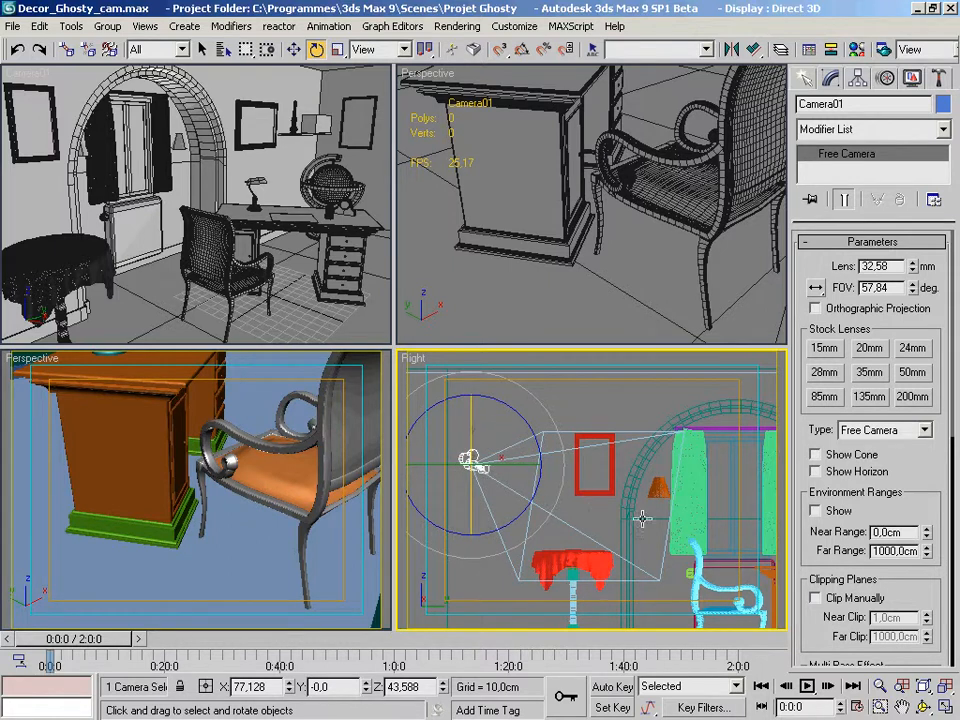
right_click(604, 517)
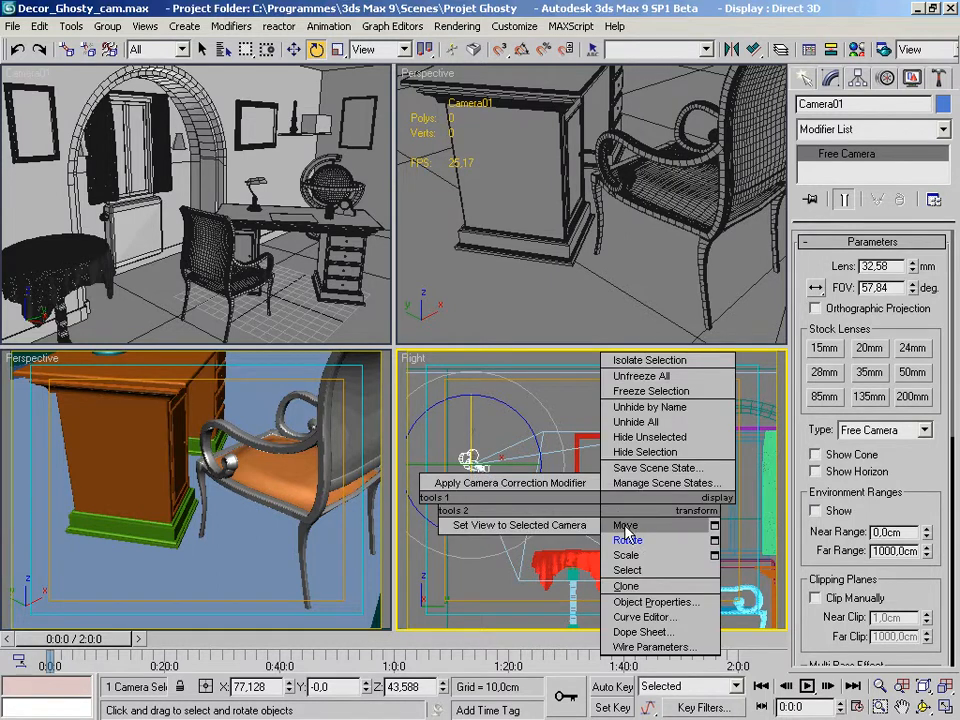
click(624, 525)
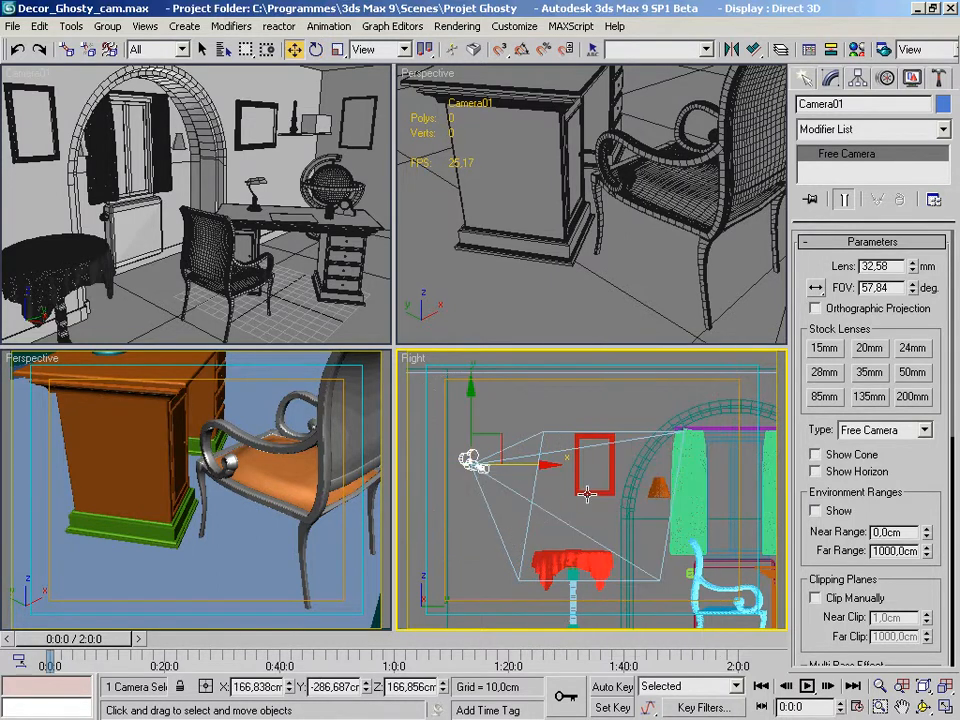
Turn on Show Cone for the camera in the maximized camera view and restore the four-viewport layout
right_click(288, 320)
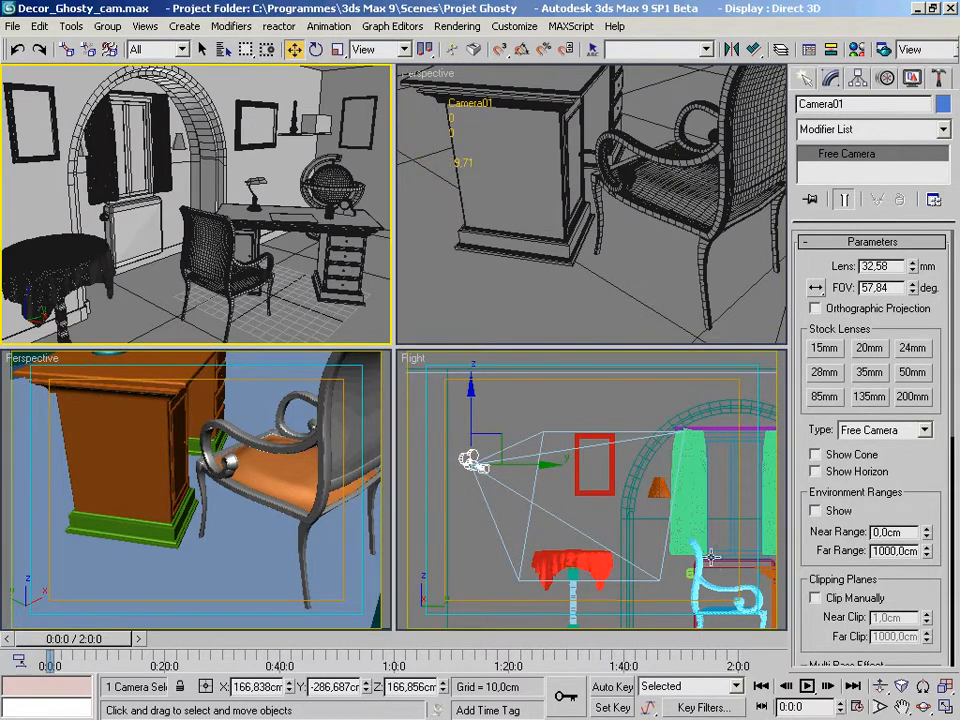
click(944, 708)
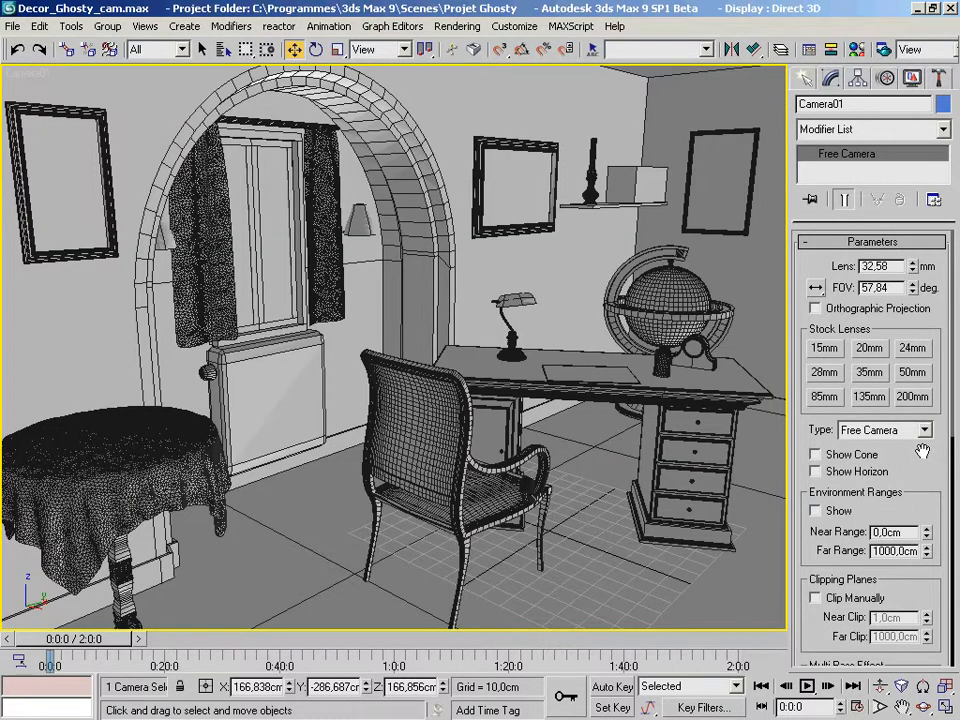
click(867, 457)
click(945, 706)
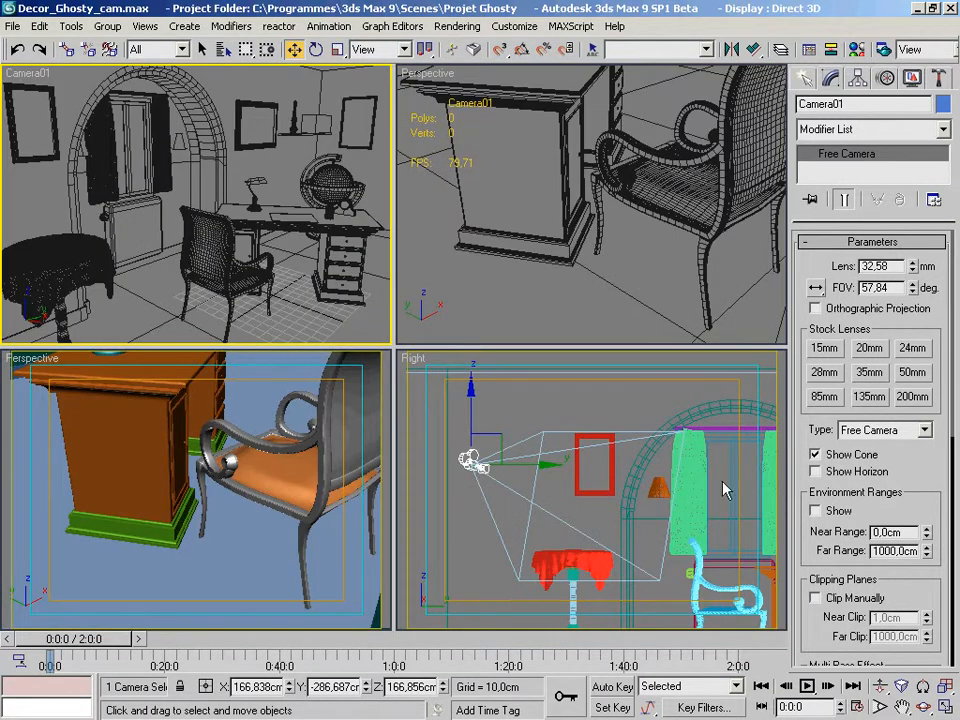
Deselect and reselect the camera to compare its cone display with Show Cone on and off
click(616, 403)
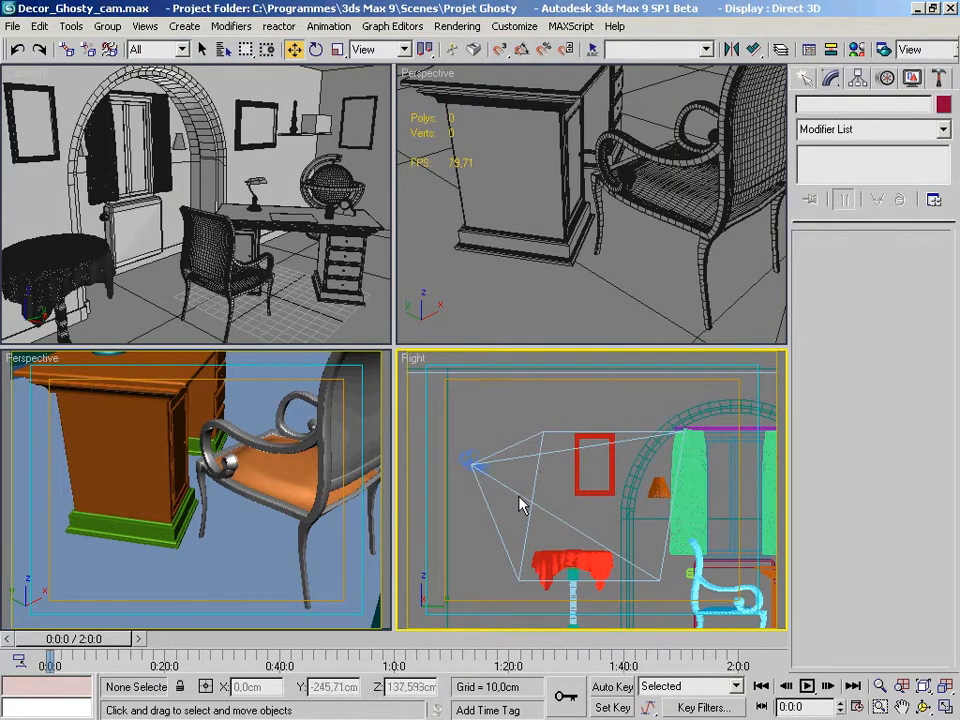
click(469, 453)
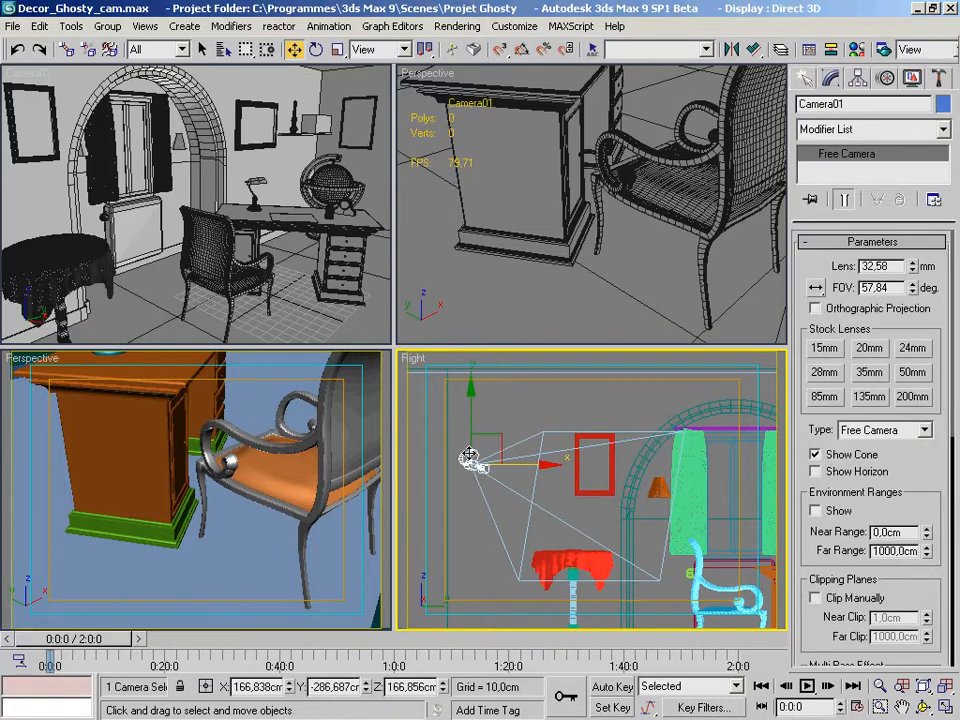
click(572, 420)
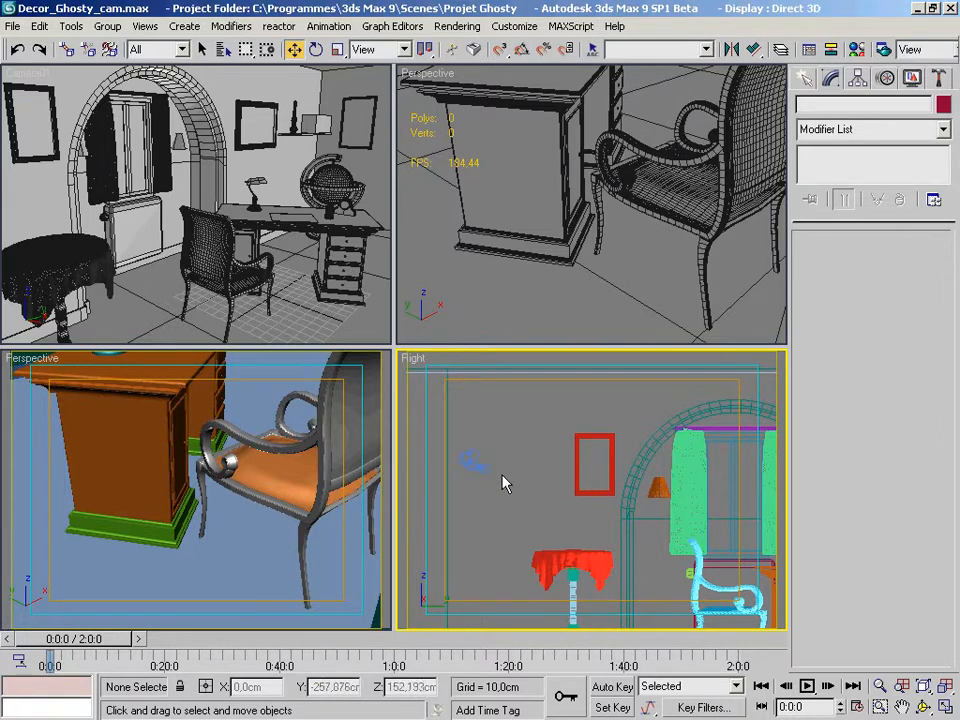
click(470, 467)
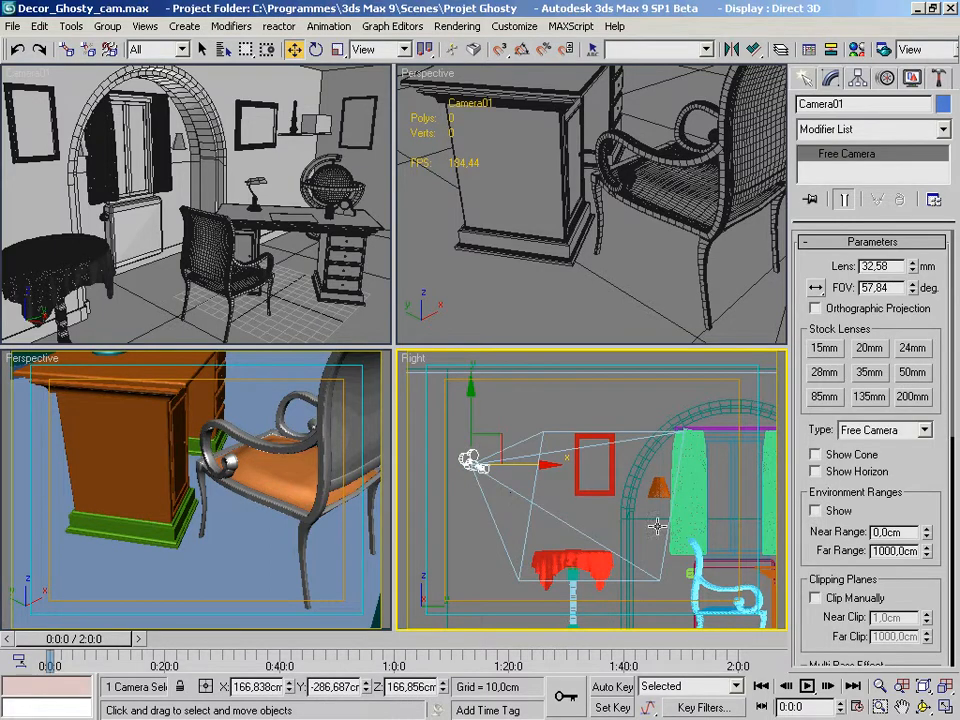
Rotate the camera freely in the Right viewport using the Local reference coordinate system
drag(930, 474, 927, 445)
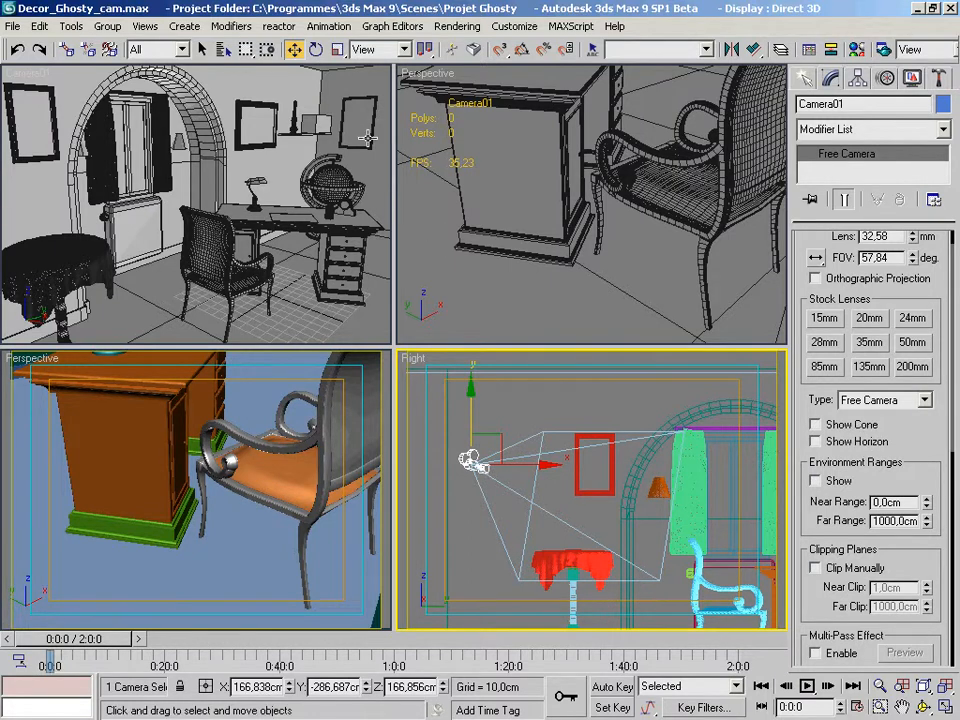
click(316, 50)
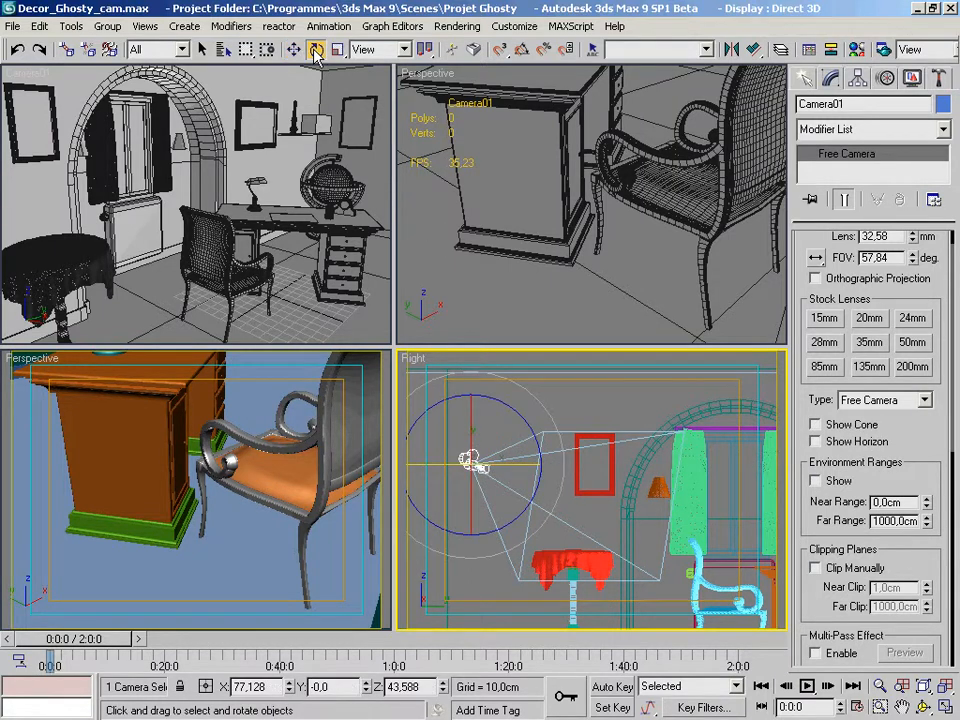
click(383, 49)
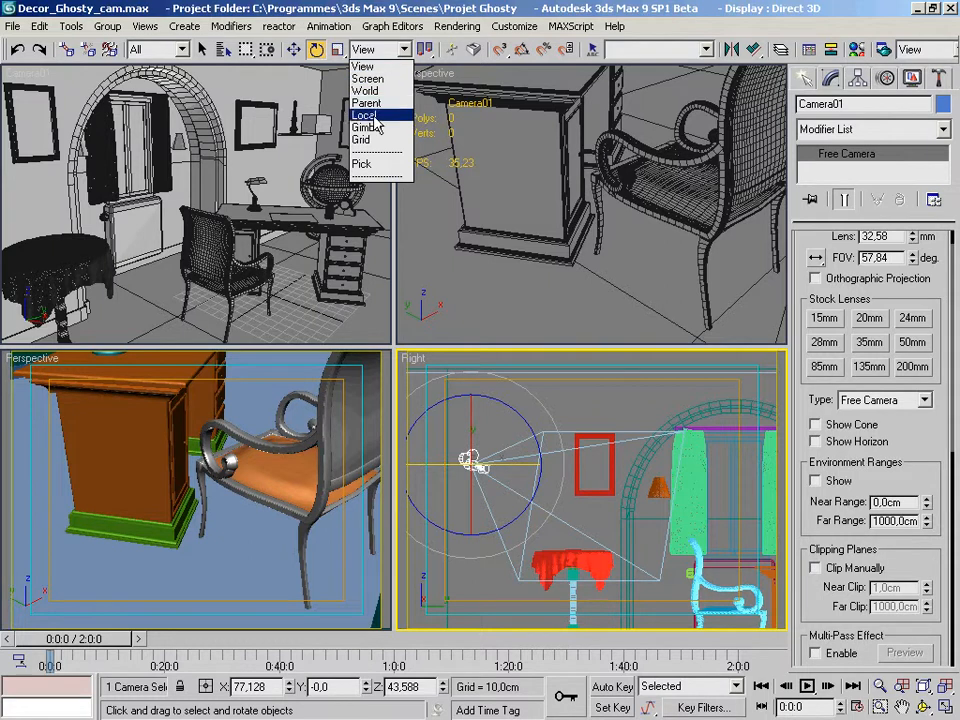
click(373, 116)
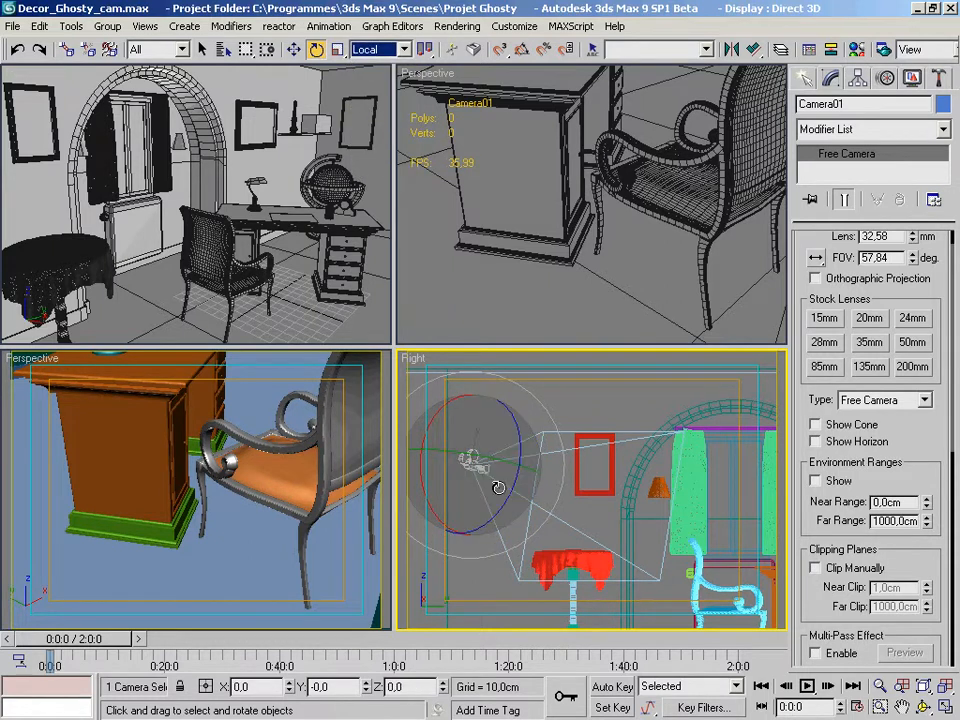
drag(482, 491, 300, 221)
Preview Show Horizon in the camera view, turn it off again and undo the camera rotation
click(855, 443)
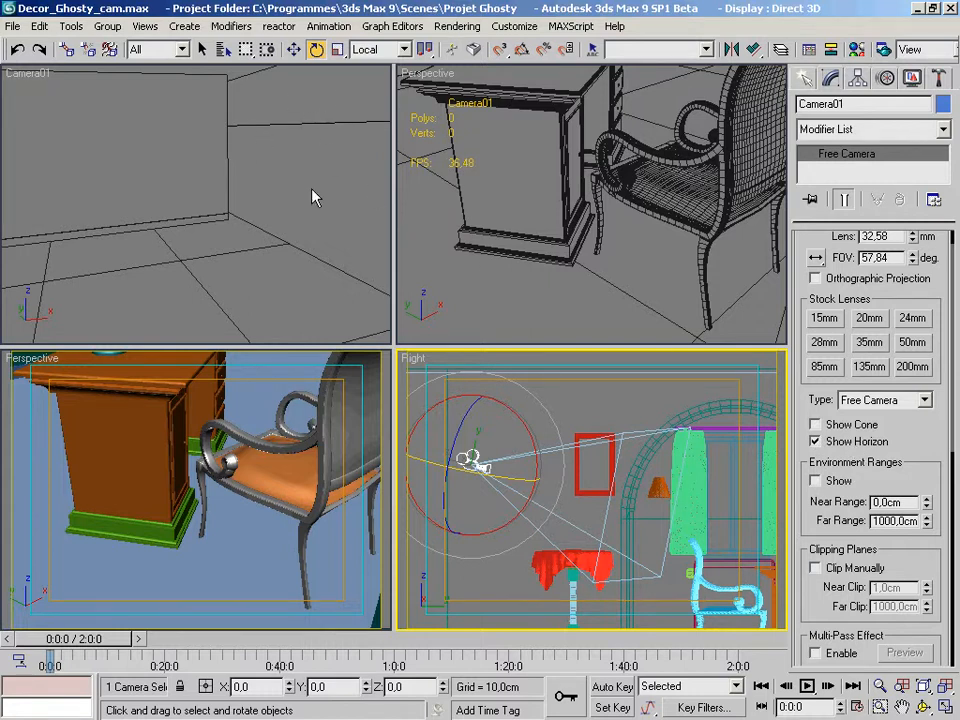
click(853, 443)
click(17, 50)
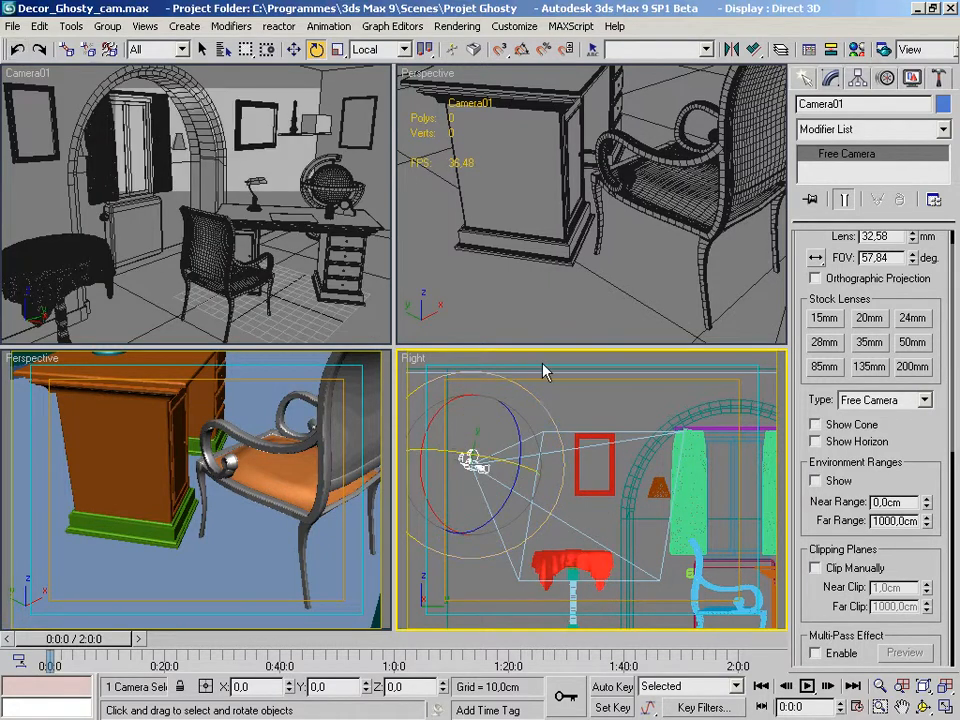
Set the reference coordinate system back to View and activate the Move tool
click(370, 49)
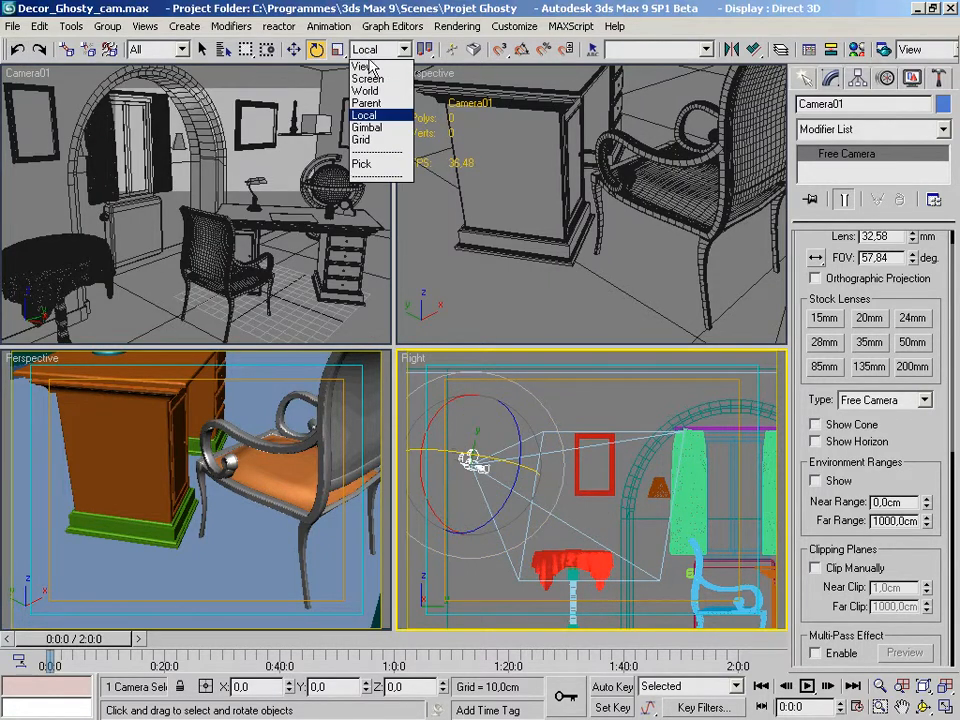
click(366, 62)
click(296, 50)
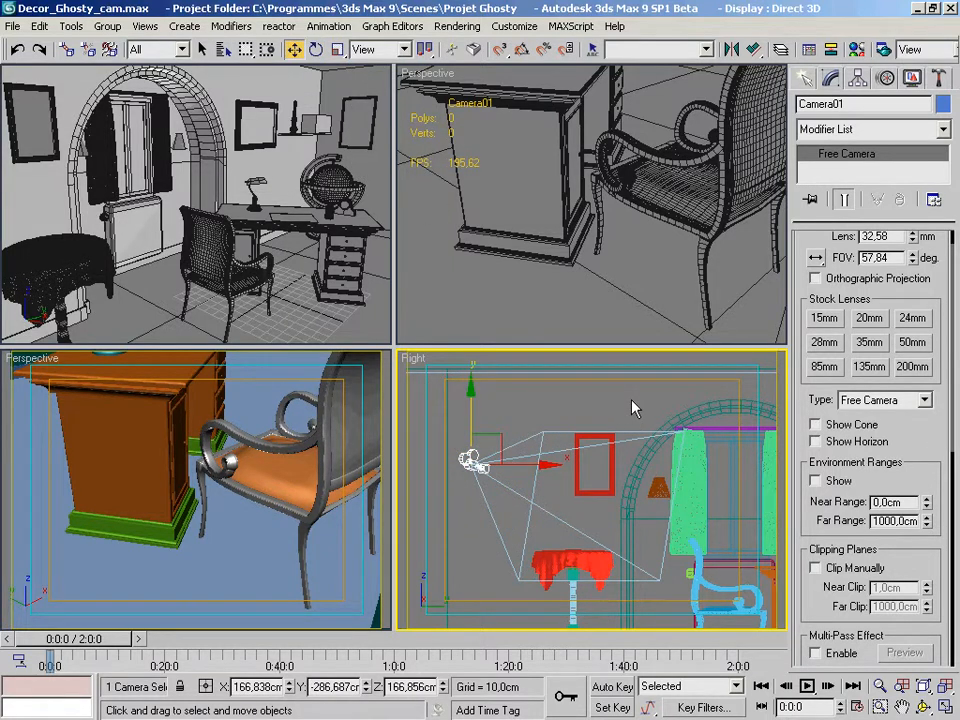
Maximize the camera view and turn on Clip Manually in the camera's Clipping Planes settings
drag(937, 446, 923, 346)
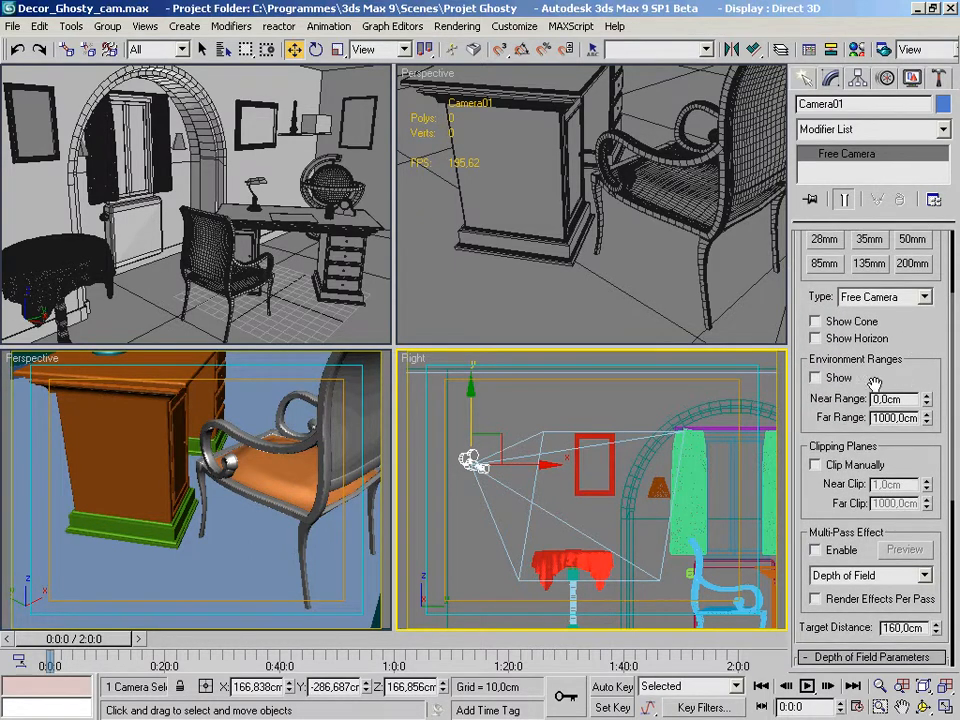
drag(942, 443, 922, 243)
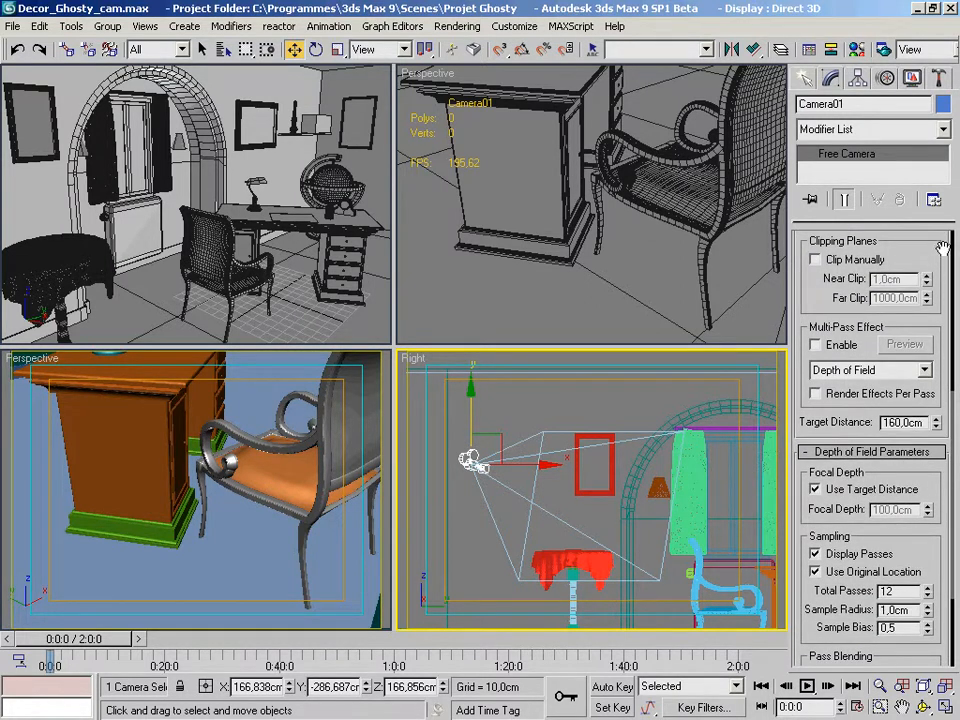
right_click(361, 323)
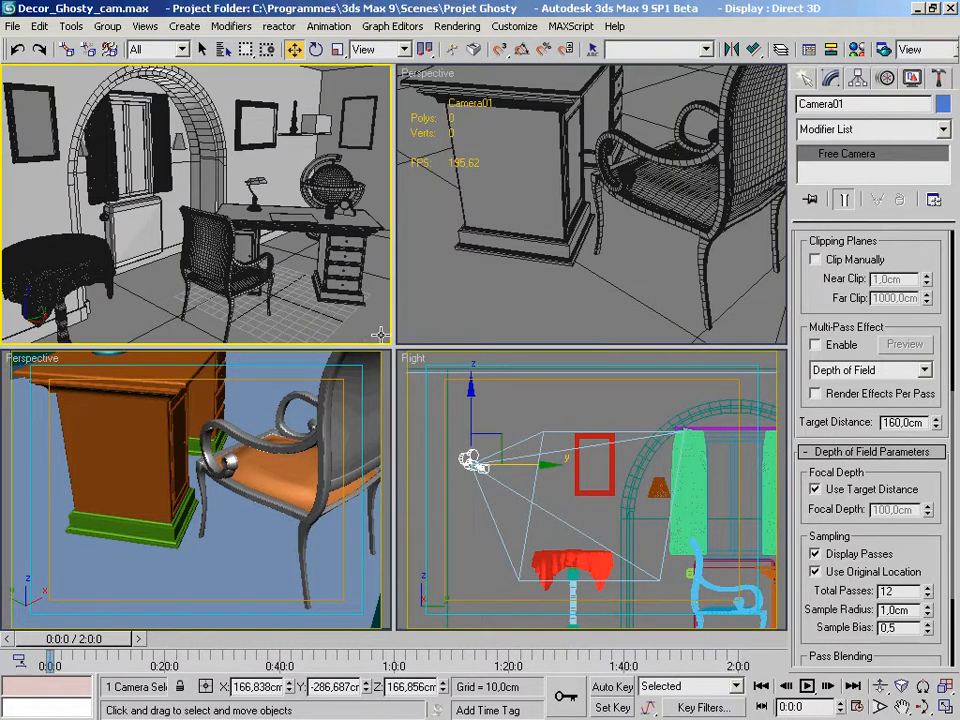
click(946, 706)
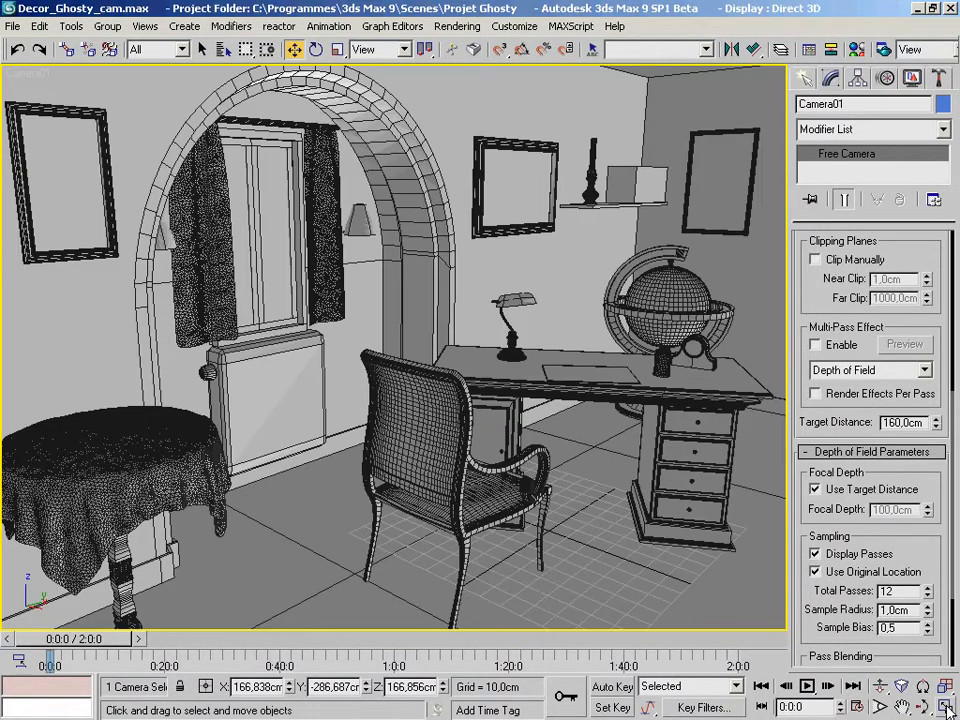
click(870, 266)
Set the camera's far clip to 200 cm and raise it to 516 cm
double_click(912, 297)
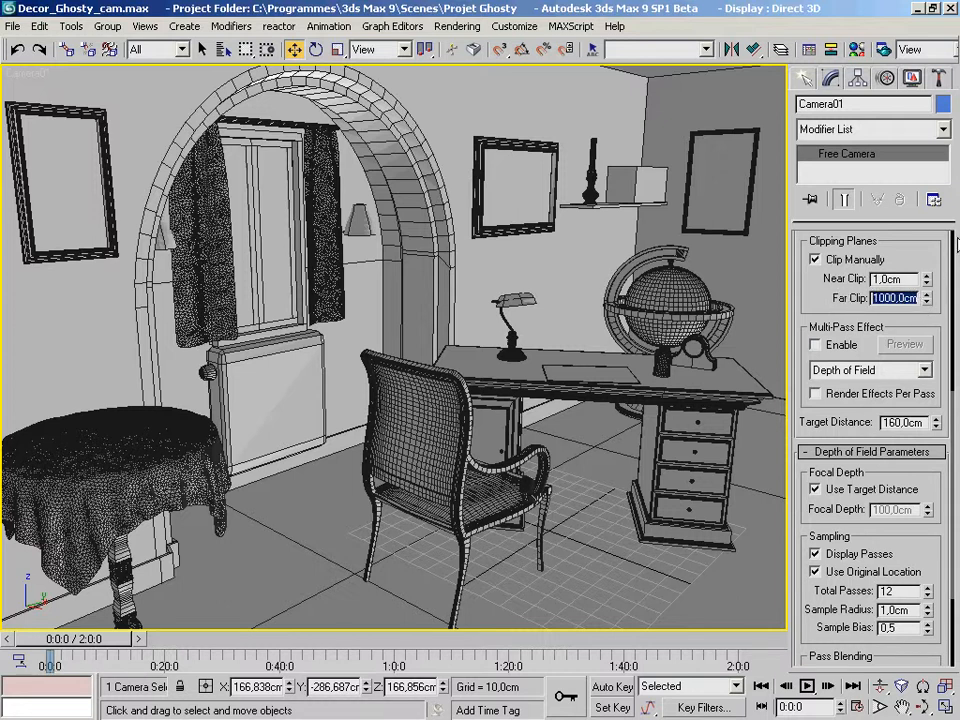
text(200)
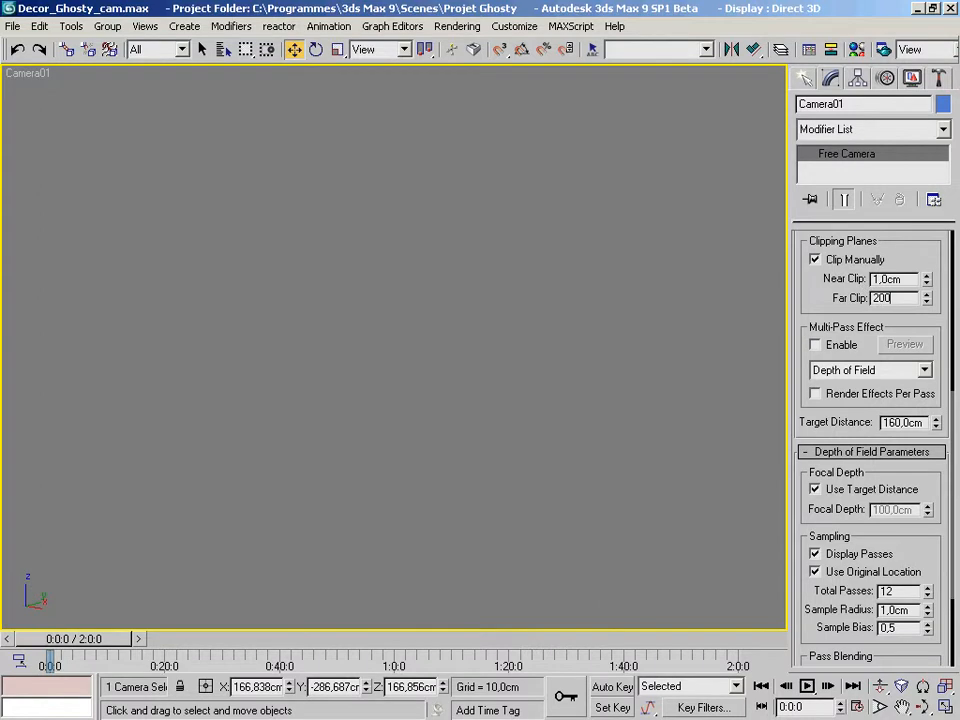
key(Return)
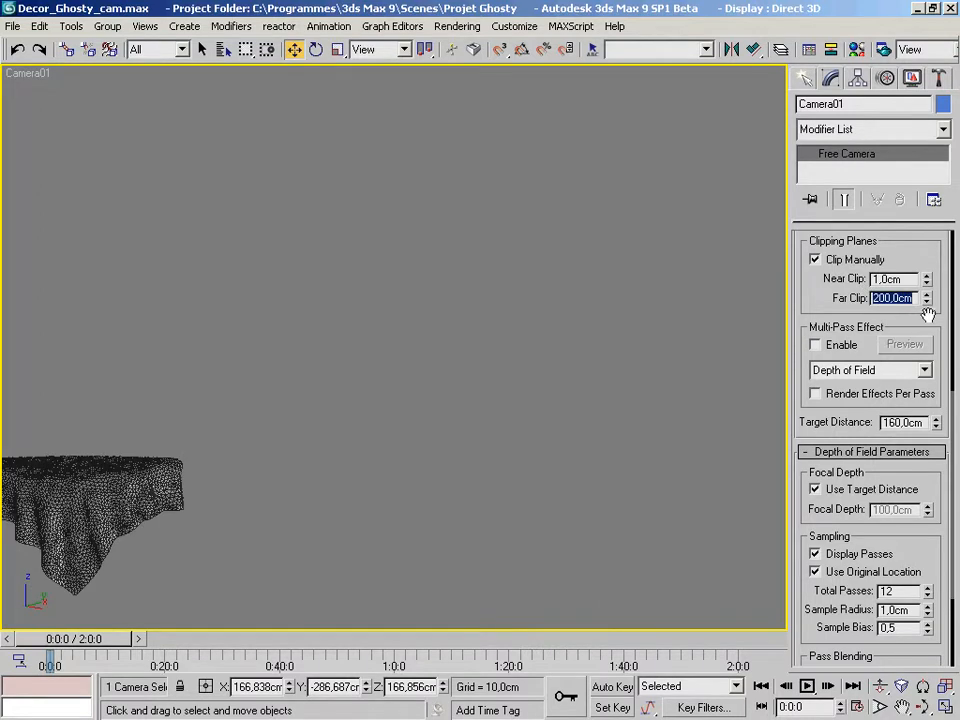
drag(927, 300, 929, 152)
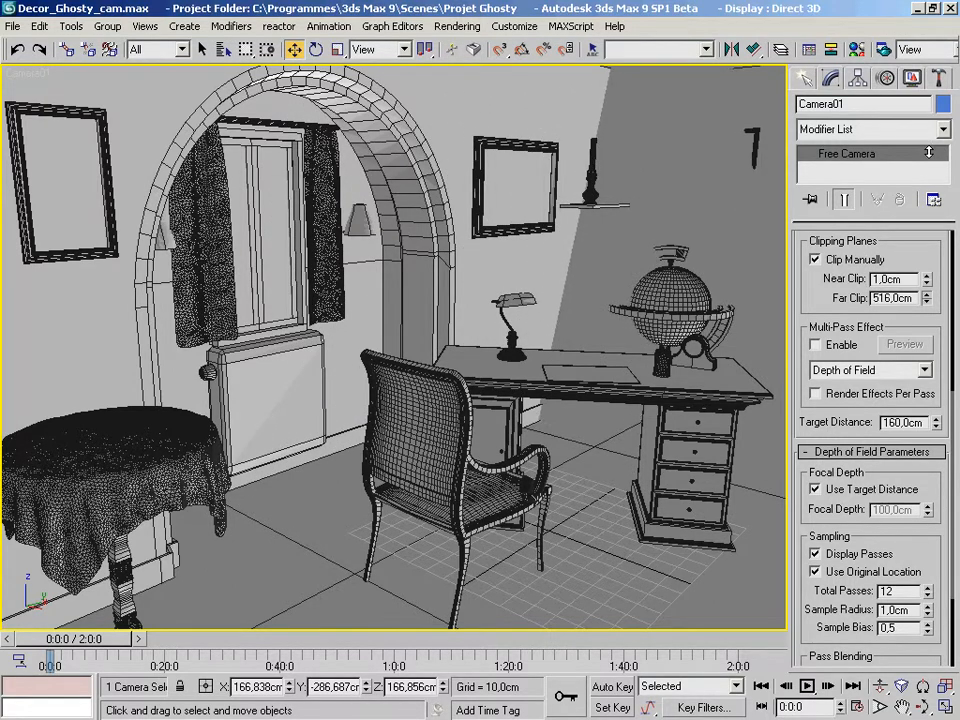
Try a near clip of 2 cm, set it to 200 cm and raise it to 210 cm
drag(927, 279, 880, 635)
double_click(880, 279)
text(2)
key(Return)
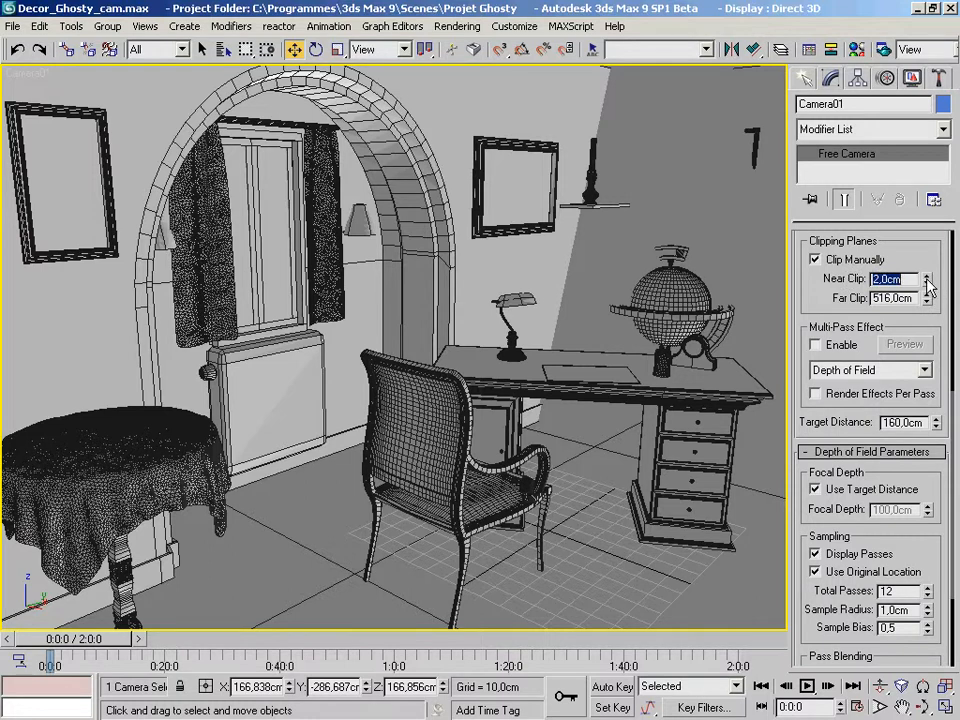
text(200)
key(Return)
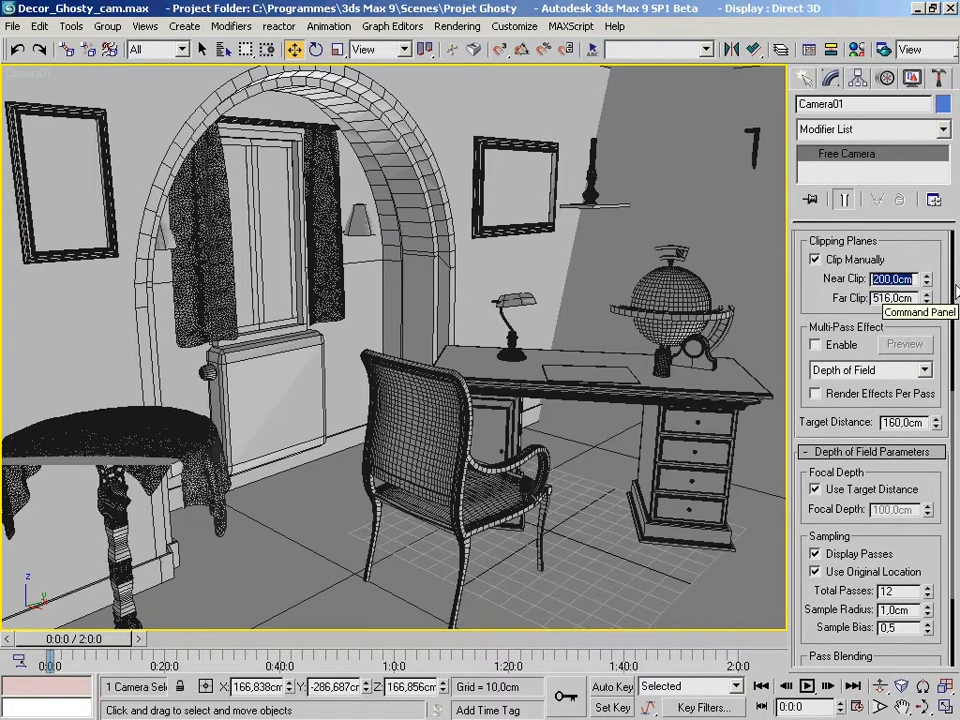
mouse_move(927, 280)
mouse_down()
mouse_move(925, 262)
mouse_move(925, 284)
mouse_move(925, 275)
mouse_up()
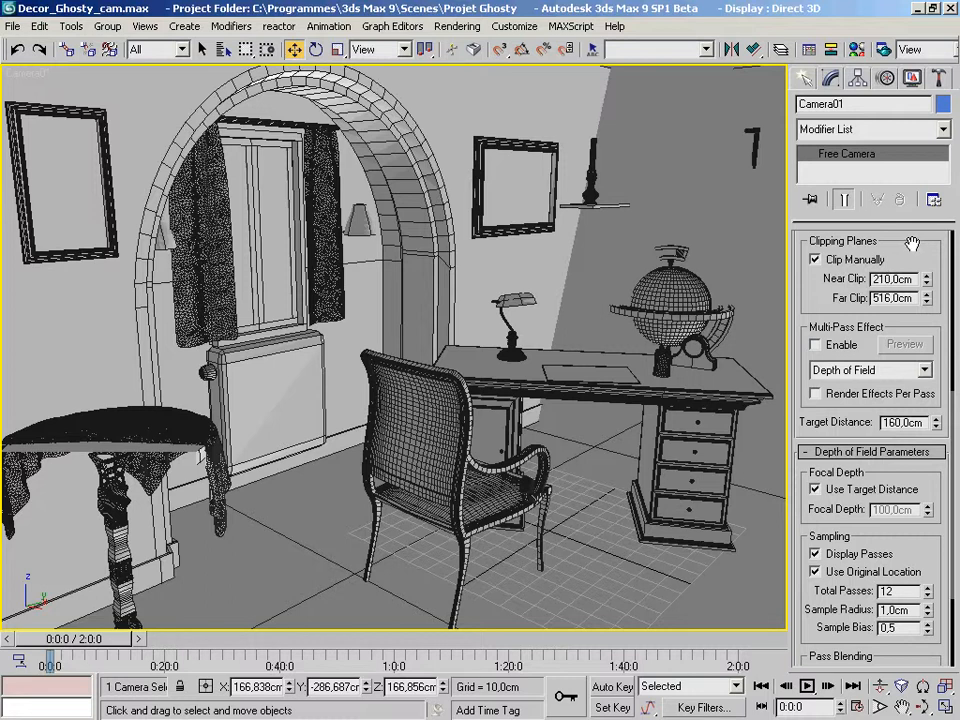
Restore the four-viewport layout and change the Right viewport to a Top view framing the camera and its clipping planes
click(946, 708)
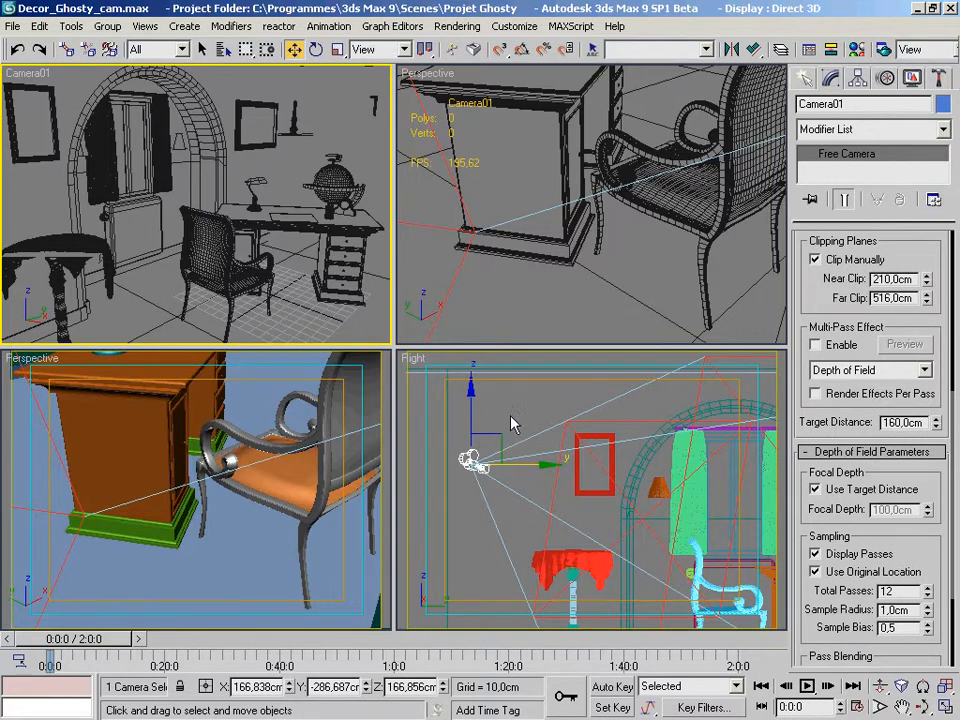
right_click(510, 420)
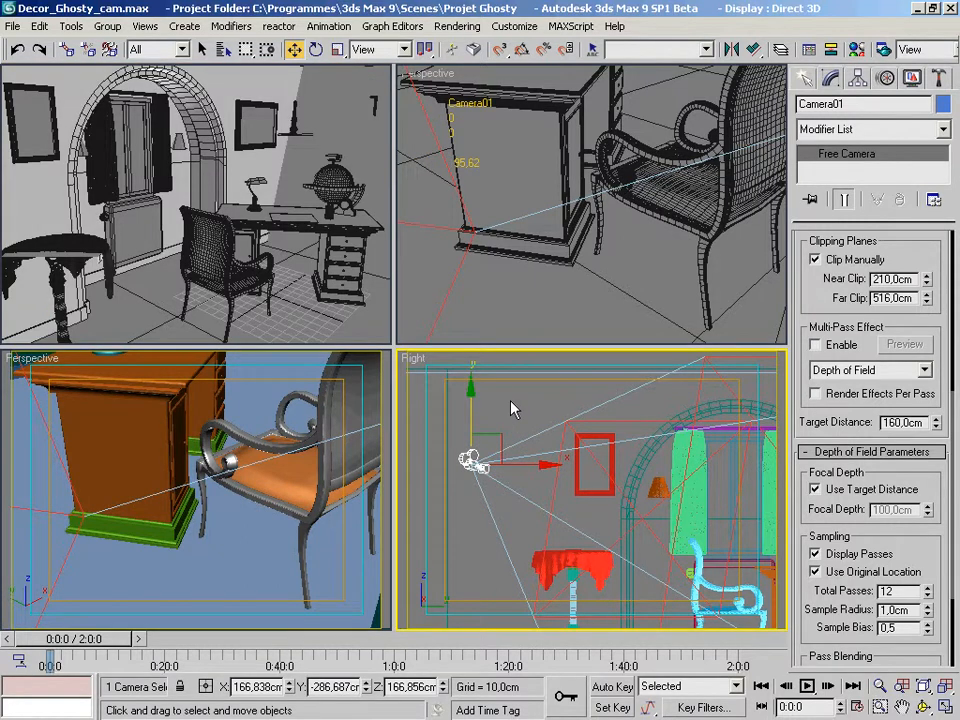
key(t)
middle_drag(557, 428, 577, 431)
scroll(577, 431, down, 8)
middle_drag(677, 440, 707, 461)
scroll(694, 420, up, 3)
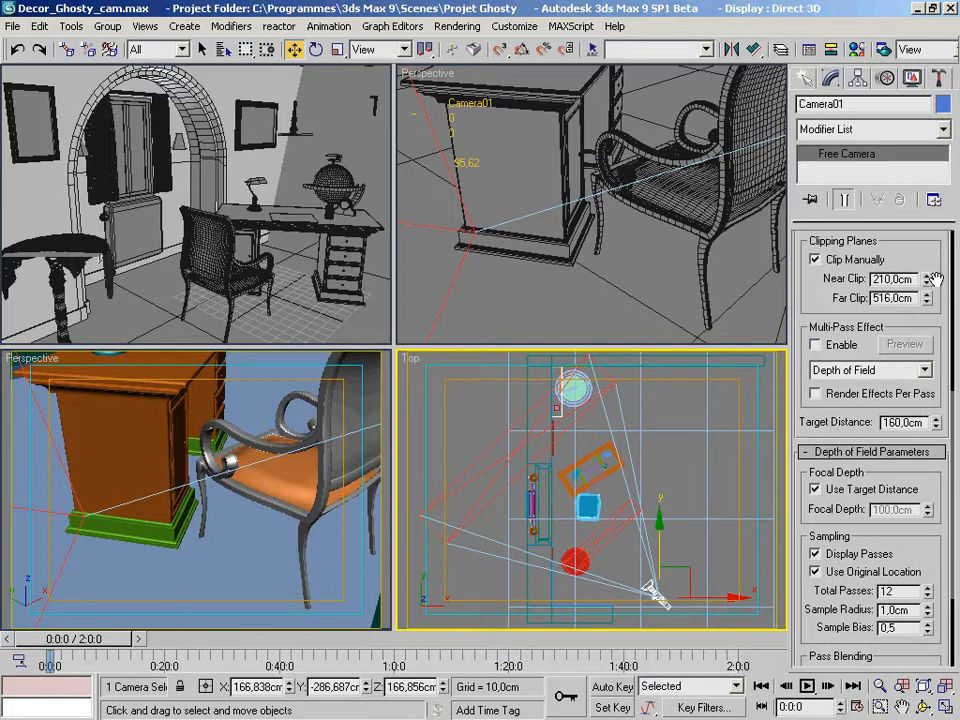
Lower the near clip to 205.8 cm and try out a different far clip against the planes in the Top viewport
mouse_move(929, 285)
mouse_down()
mouse_move(926, 262)
mouse_move(925, 288)
mouse_move(925, 272)
mouse_move(921, 281)
mouse_up()
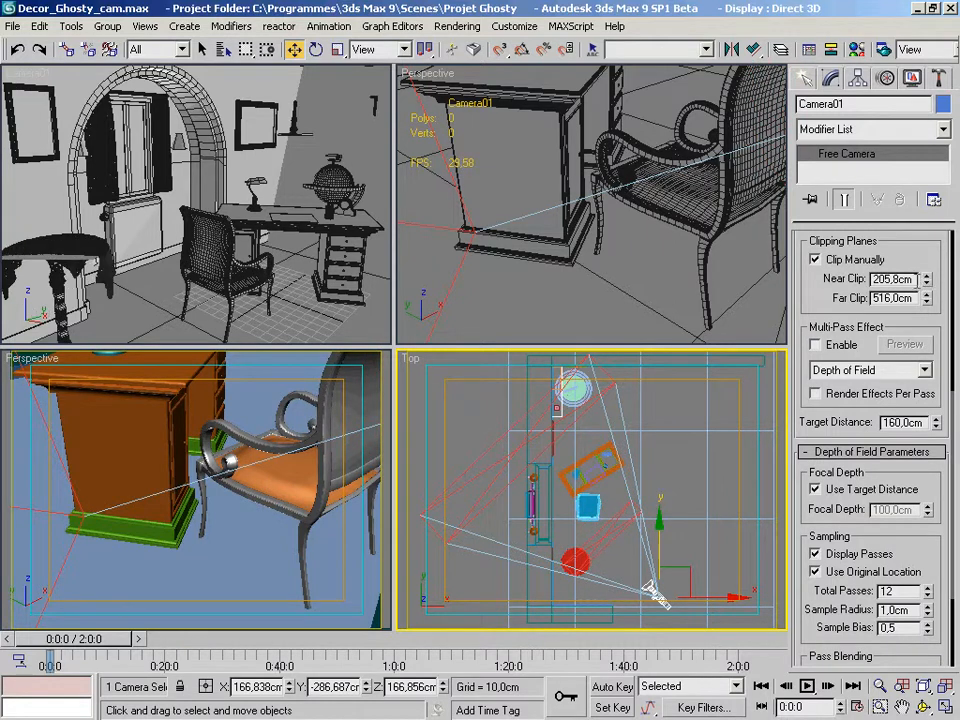
middle_drag(656, 448, 679, 443)
drag(927, 298, 902, 289)
right_click(902, 288)
drag(943, 243, 943, 241)
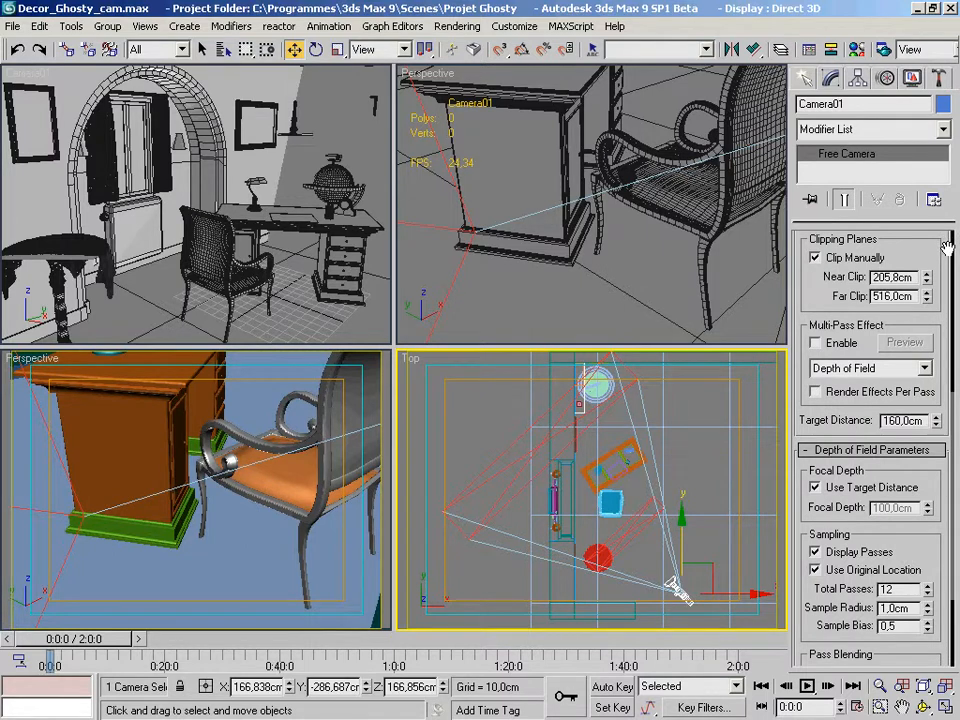